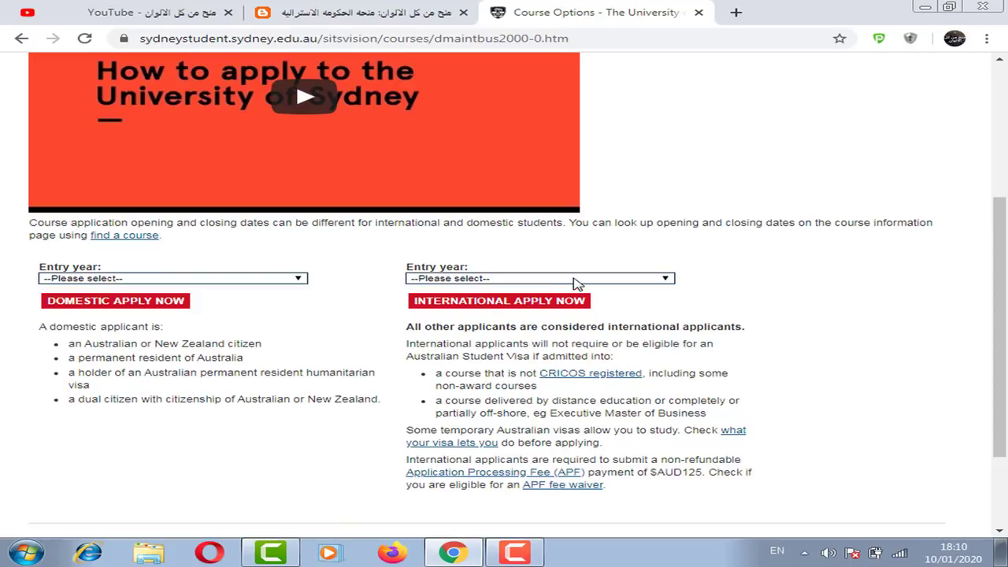
# Choose the 2020-Semester 2-Camperdown/Darlington, Sydney entry for international applicants and start the international application.
pyautogui.click(576, 279)
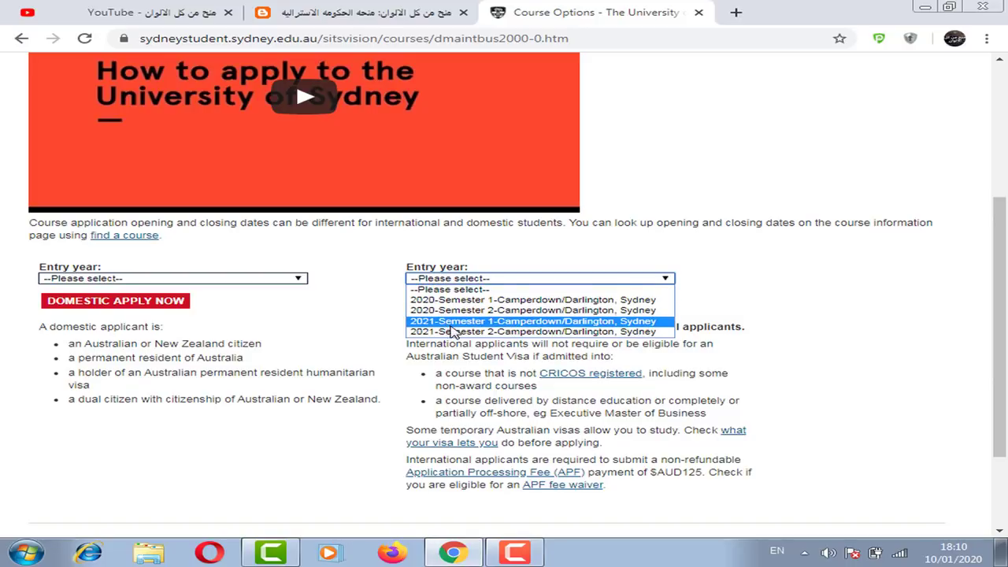
pyautogui.click(768, 335)
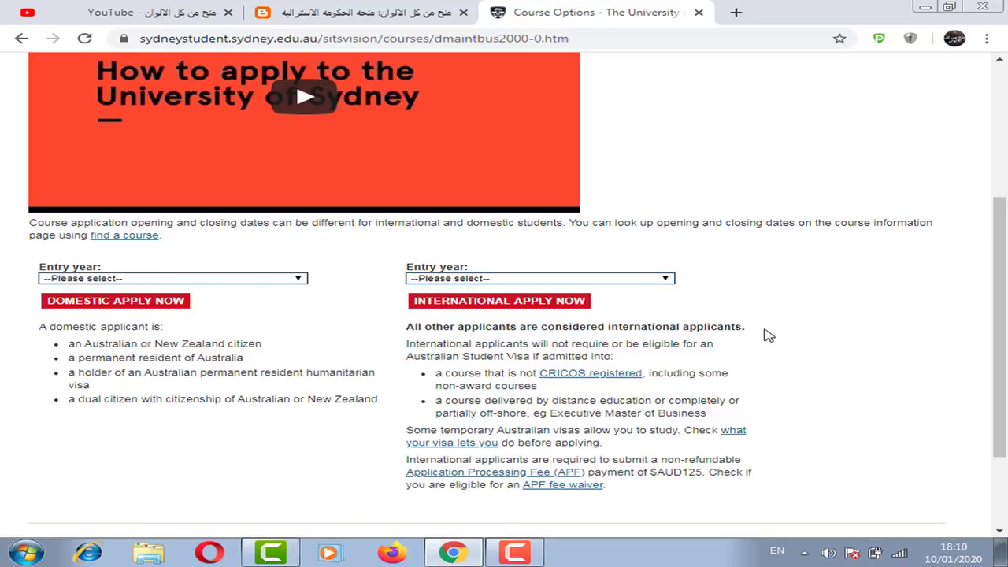
pyautogui.click(510, 280)
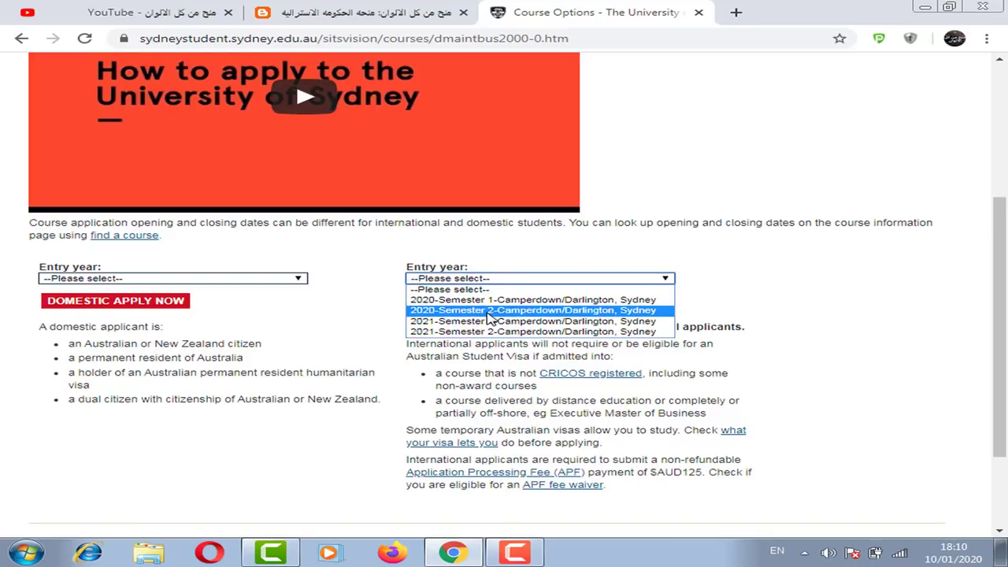
pyautogui.click(488, 314)
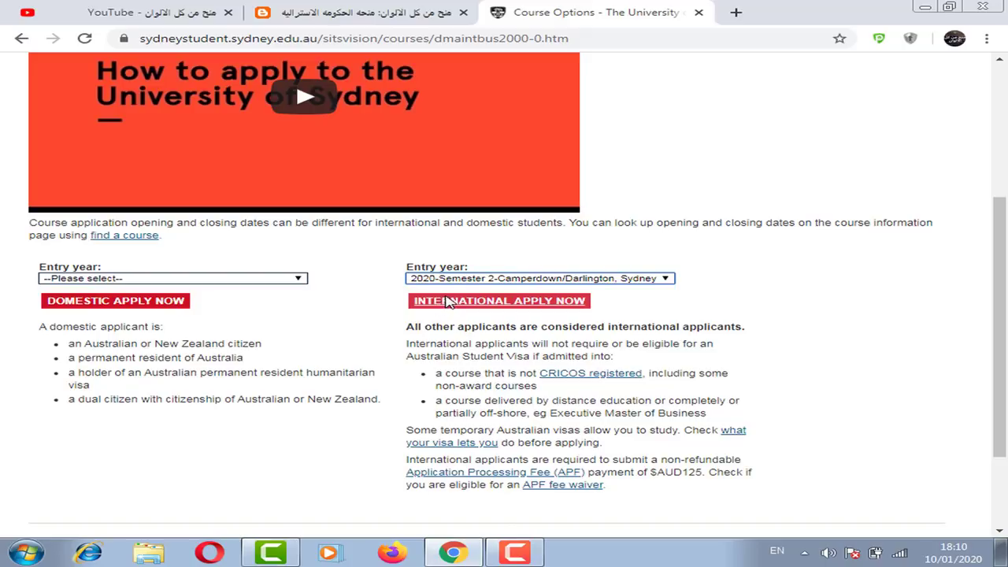
pyautogui.click(453, 307)
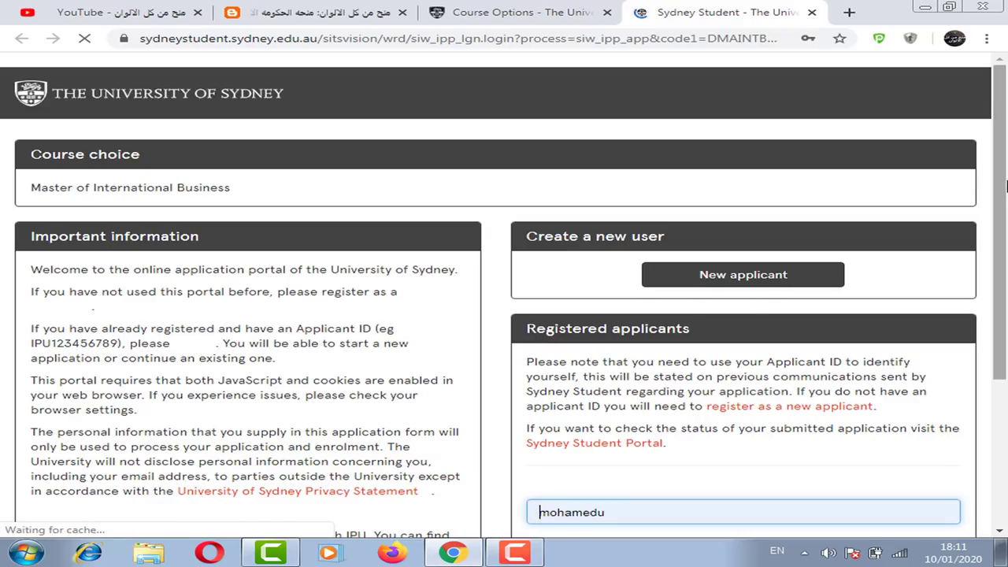
# Review the Applicant ID and password fields in the login section for registered applicants.
pyautogui.scroll(-1, 1004, 246)
pyautogui.scroll(-1, 1004, 246)
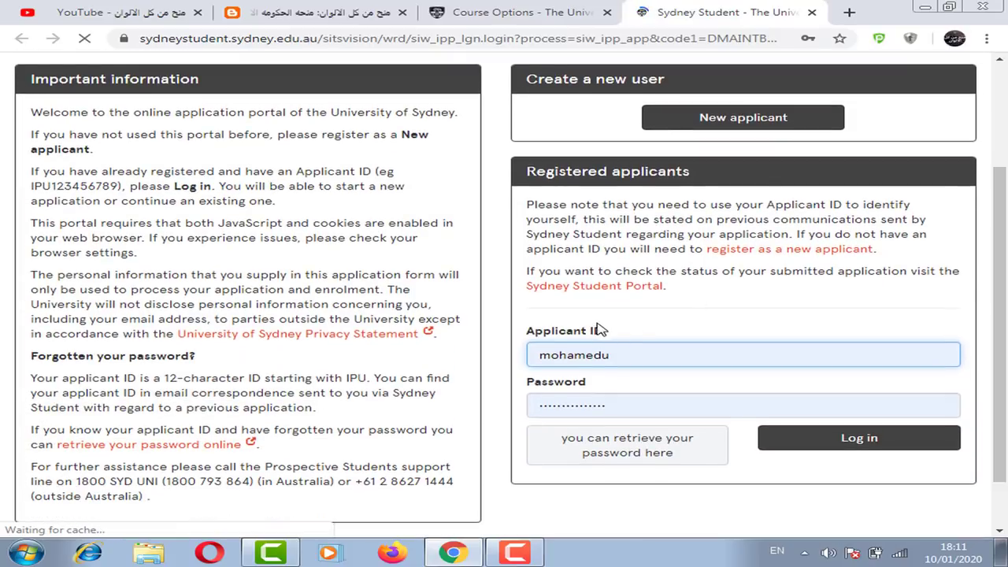
pyautogui.moveTo(612, 334); pyautogui.dragTo(526, 334)
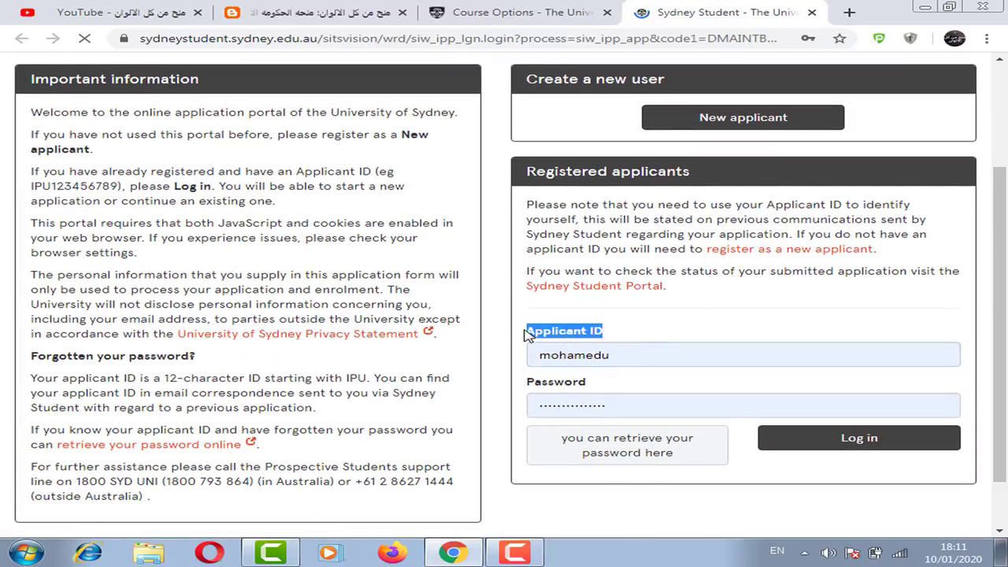
pyautogui.moveTo(604, 386)
pyautogui.mouseDown()
pyautogui.moveTo(499, 386)
pyautogui.moveTo(614, 383)
pyautogui.mouseUp()
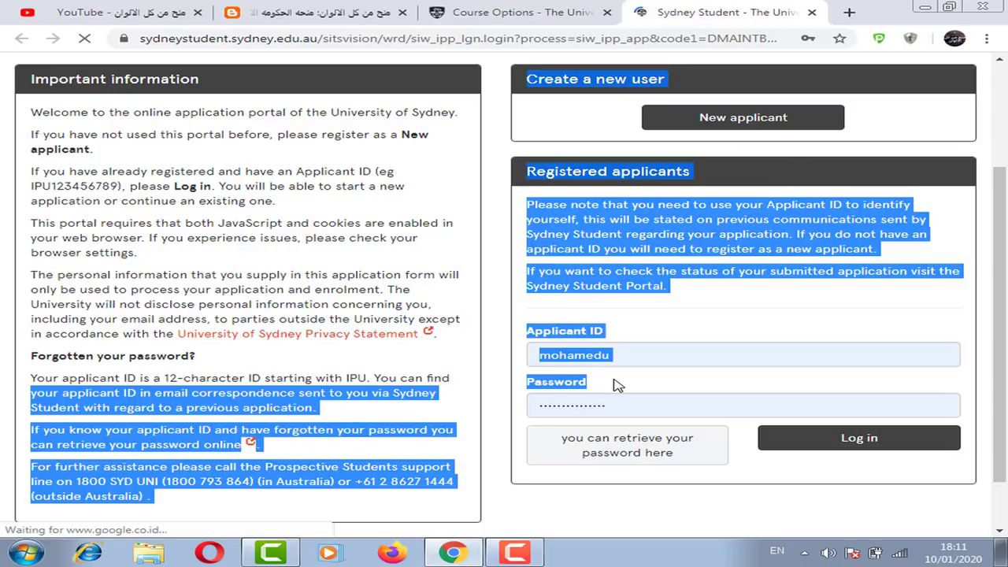
pyautogui.click(619, 382)
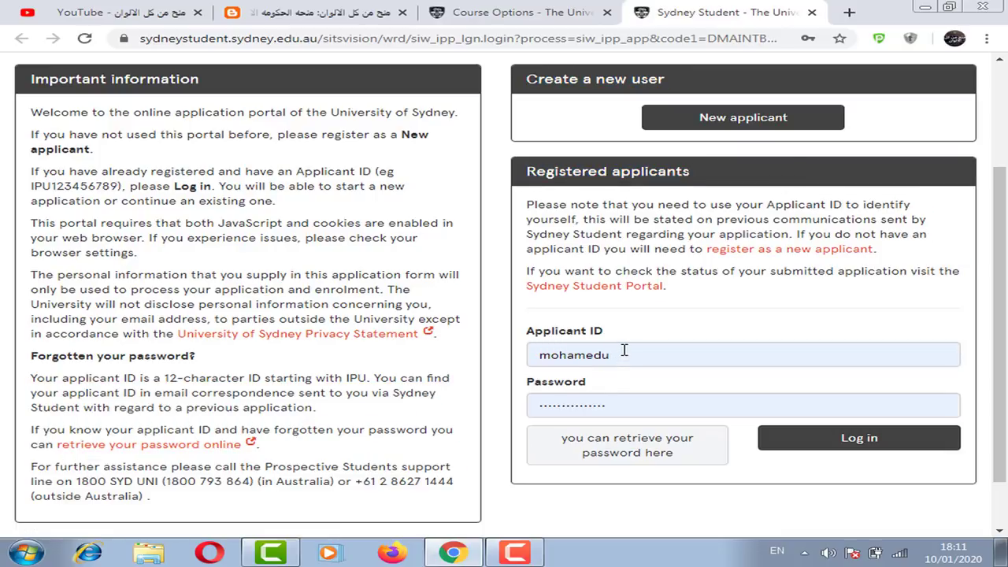
# Open the new applicant registration form, review its personal information fields, and return to the login page.
pyautogui.click(772, 125)
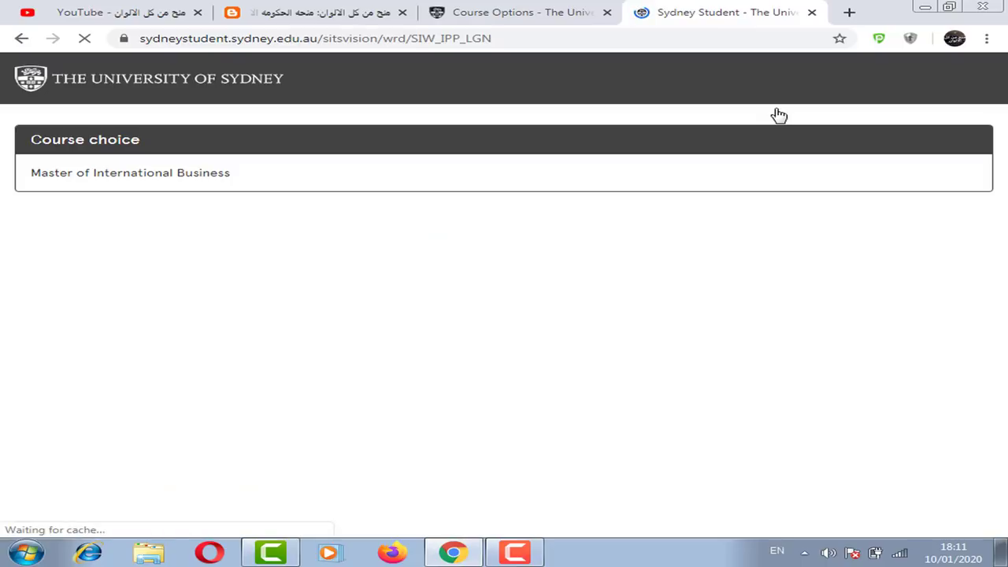
pyautogui.scroll(-2, 657, 234)
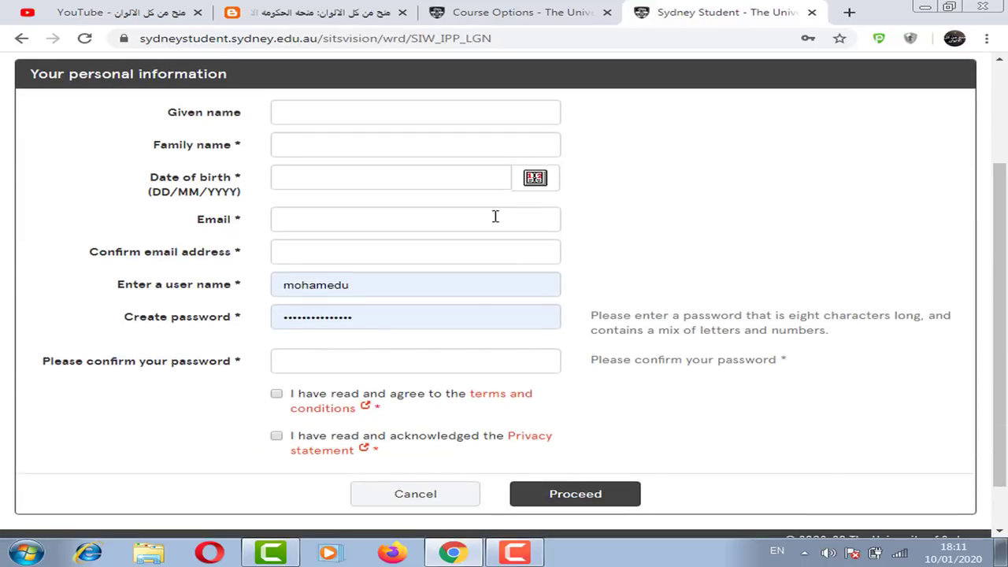
pyautogui.scroll(1, 458, 229)
pyautogui.scroll(1, 260, 228)
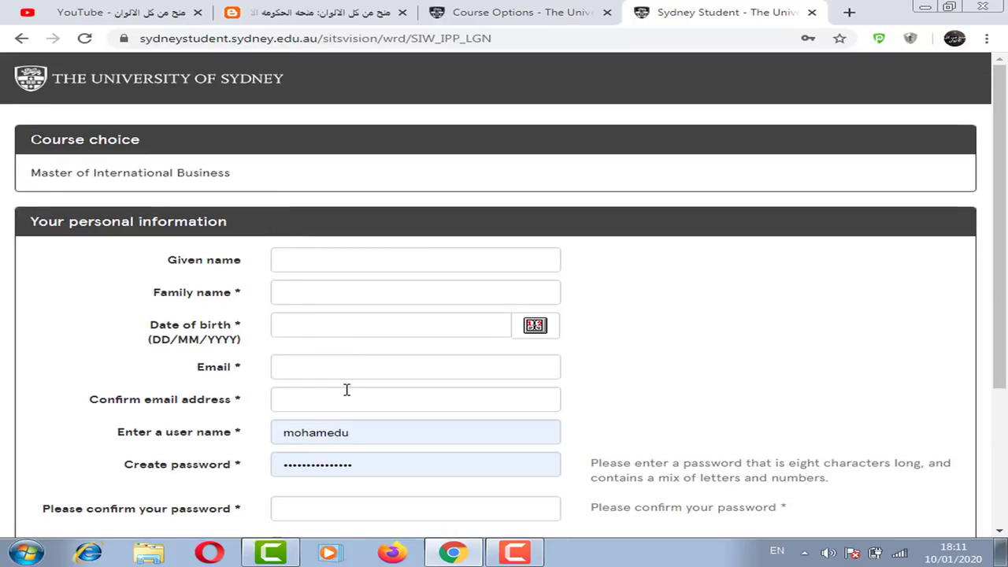
pyautogui.scroll(-2, 364, 322)
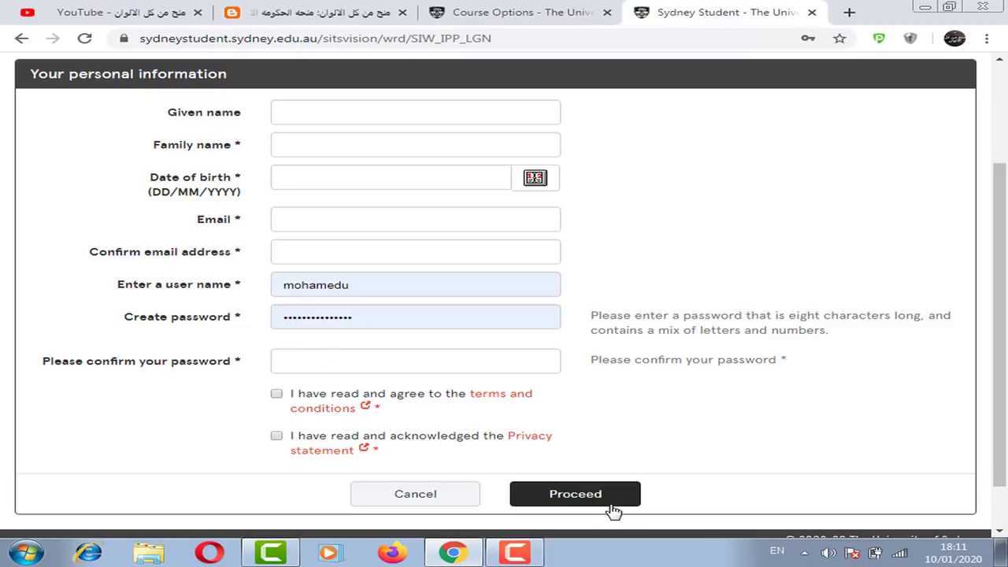
pyautogui.scroll(2, 543, 346)
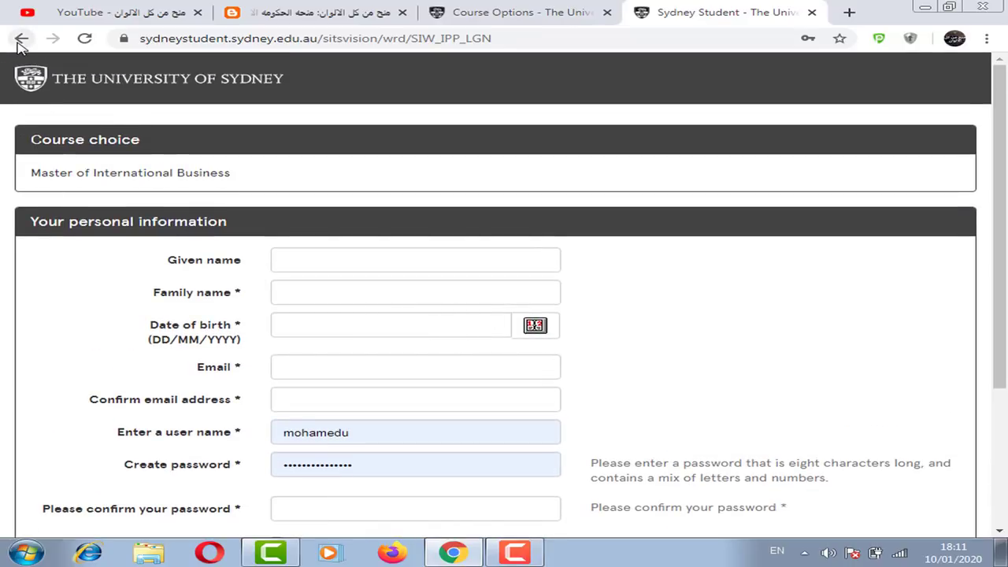
pyautogui.scroll(-3, 280, 410)
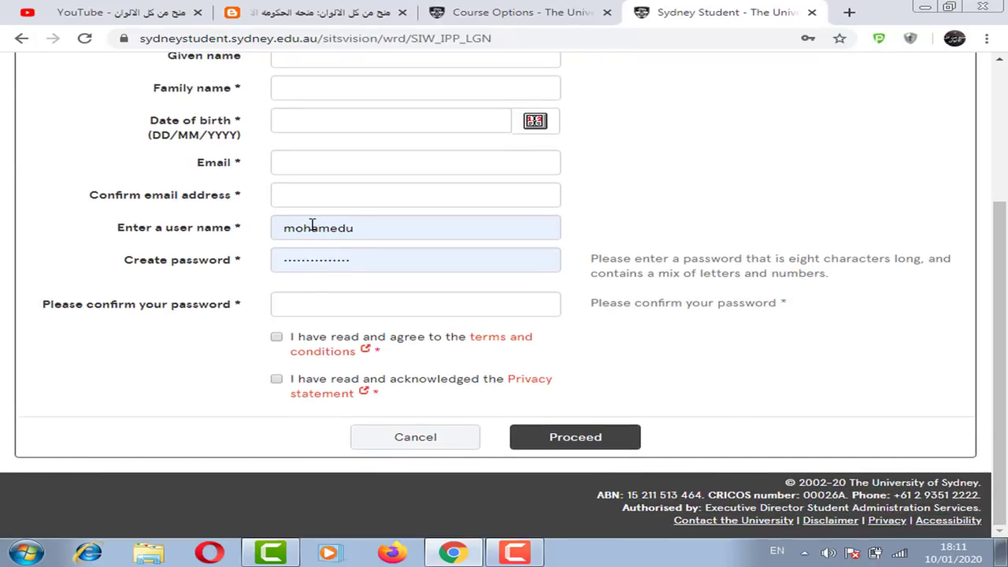
pyautogui.click(18, 38)
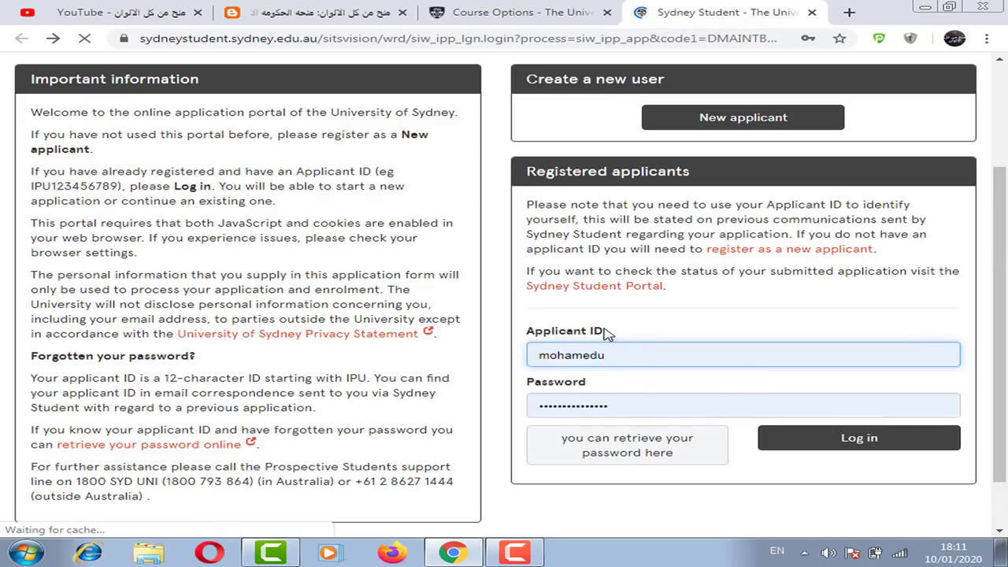
# Log in as a registered applicant with the prefilled credentials and open the existing applications.
pyautogui.click(867, 443)
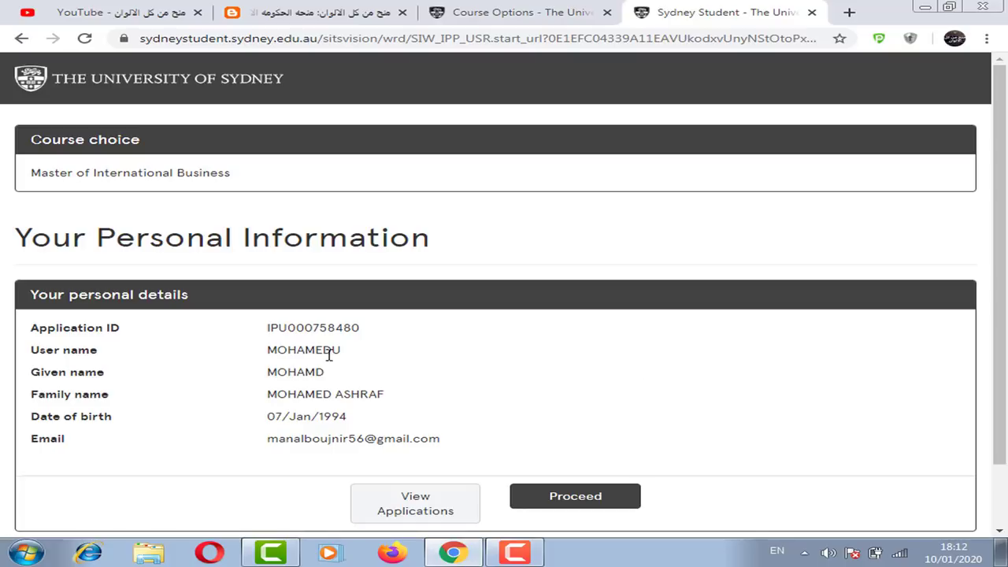
pyautogui.scroll(-2, 295, 342)
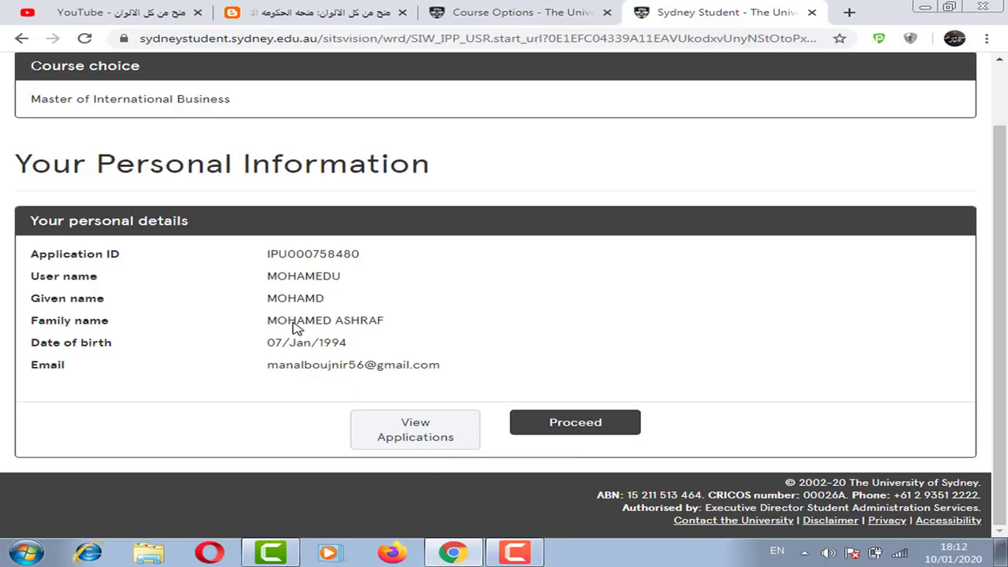
pyautogui.click(426, 443)
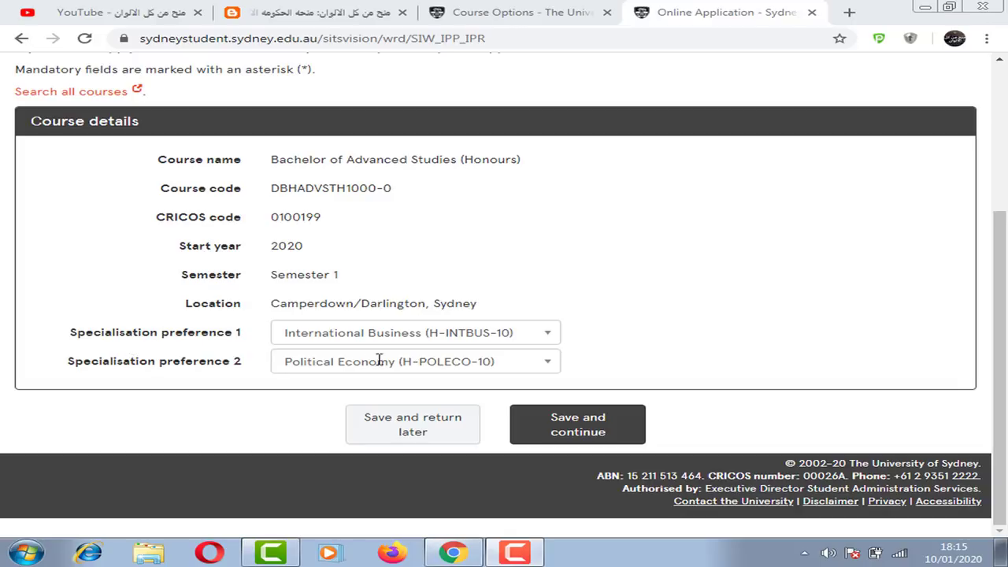
# Check the options for both specialisation preferences without changing them, then save the course details and continue.
pyautogui.click(380, 331)
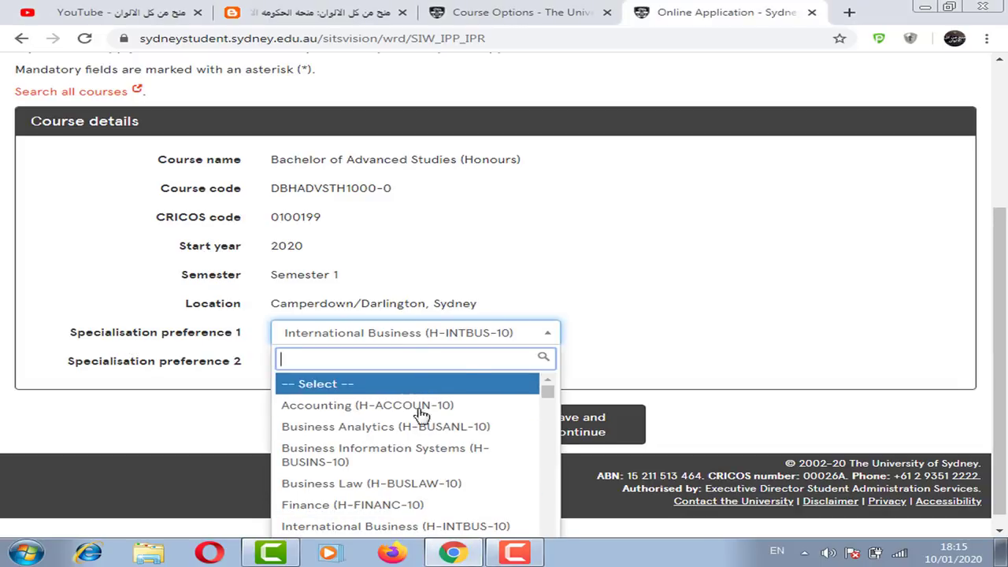
pyautogui.scroll(-3, 423, 415)
pyautogui.click(669, 317)
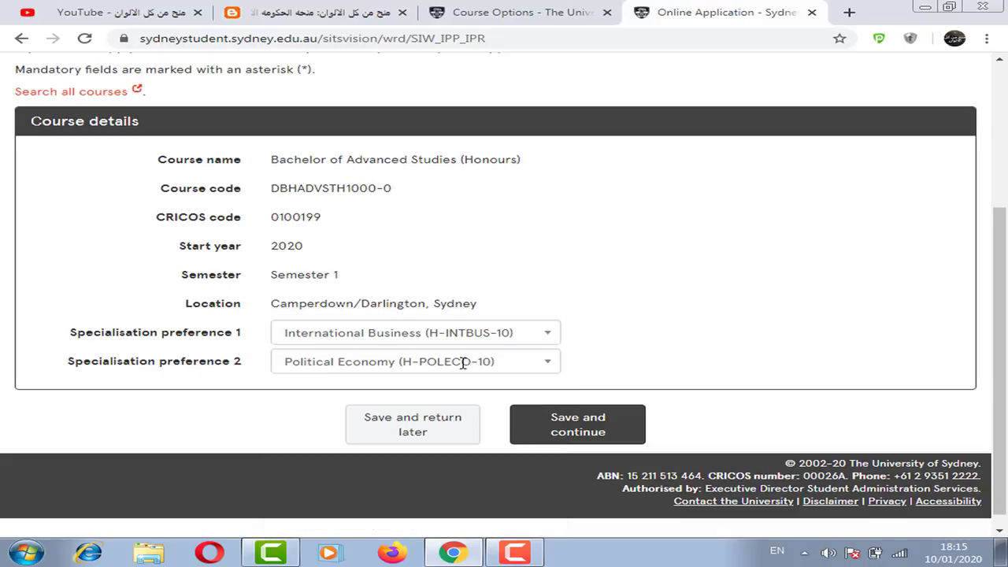
pyautogui.click(461, 361)
pyautogui.click(611, 344)
pyautogui.click(583, 431)
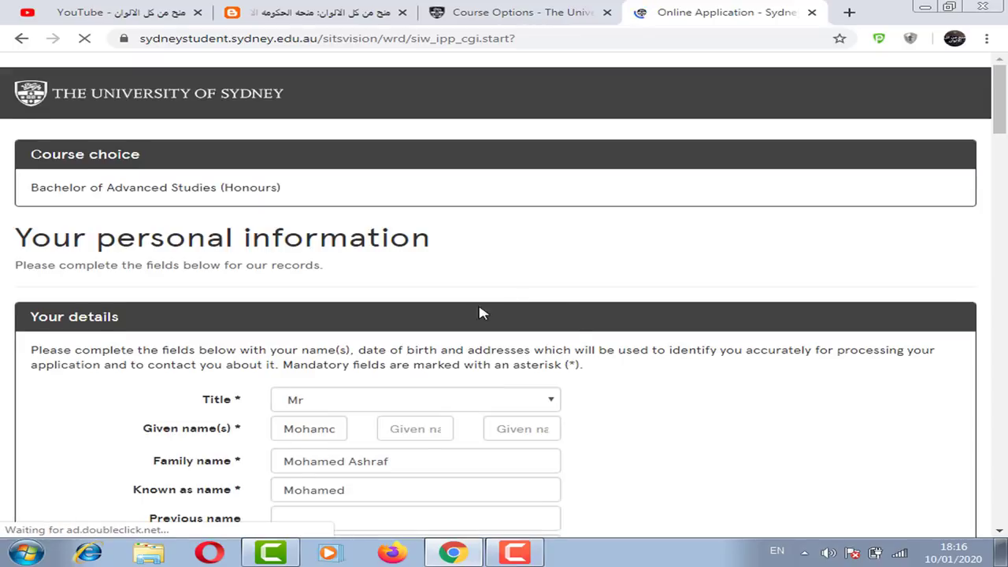
# Examine the applicant's personal details, document upload, mailing address and home address sections, dismissing the Facebook notification.
pyautogui.scroll(-4, 488, 307)
pyautogui.scroll(2, 551, 283)
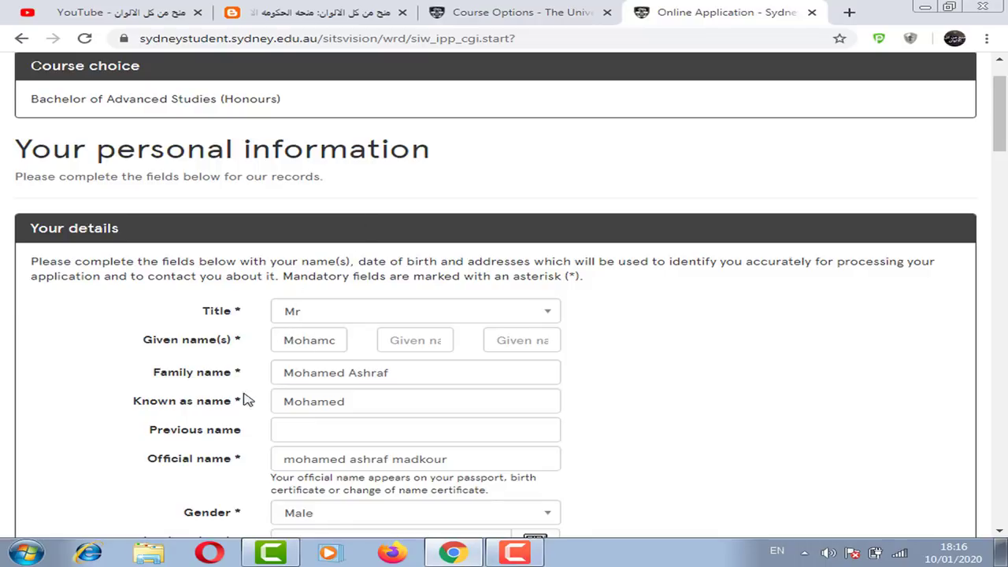
pyautogui.scroll(-1, 315, 394)
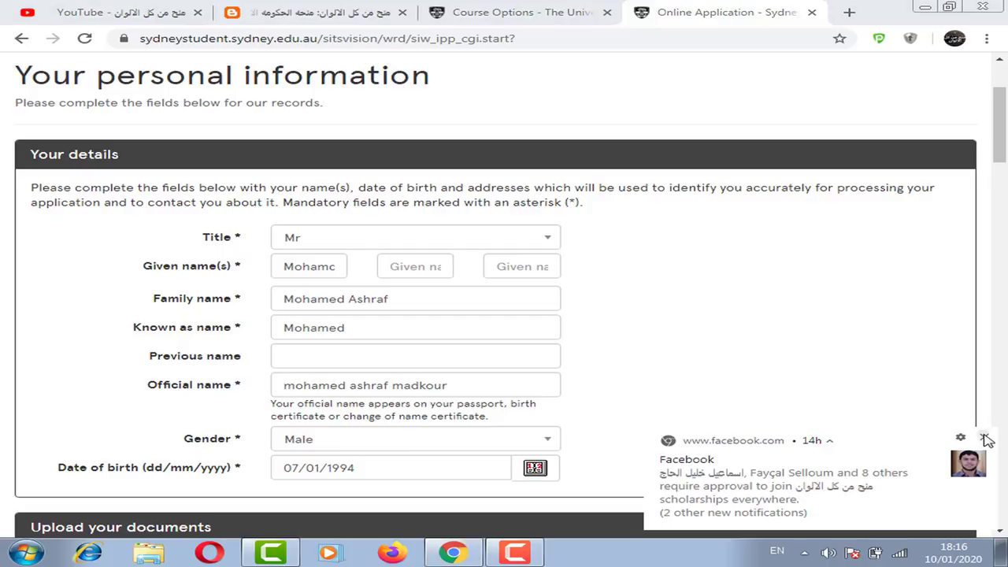
pyautogui.click(985, 439)
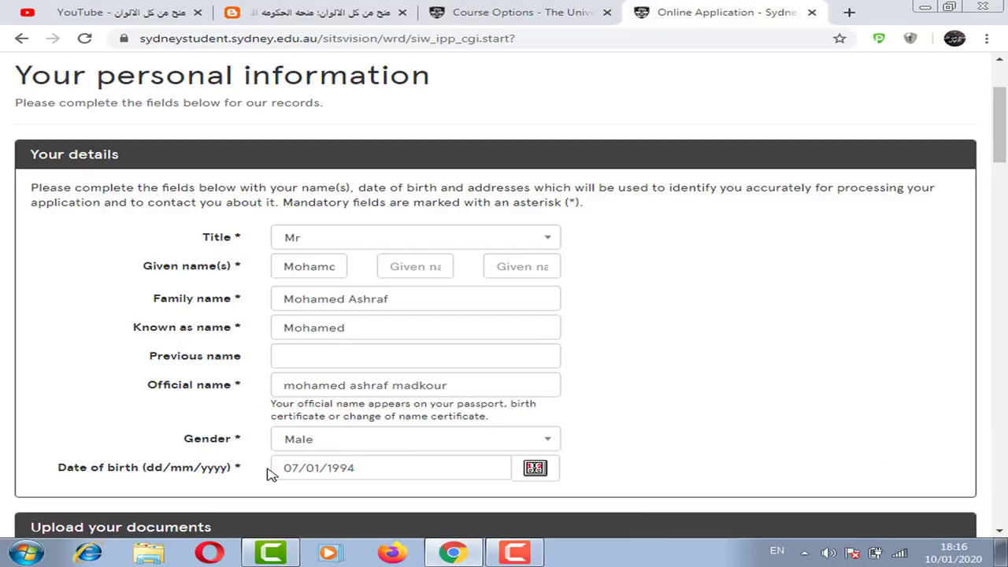
pyautogui.scroll(-3, 309, 439)
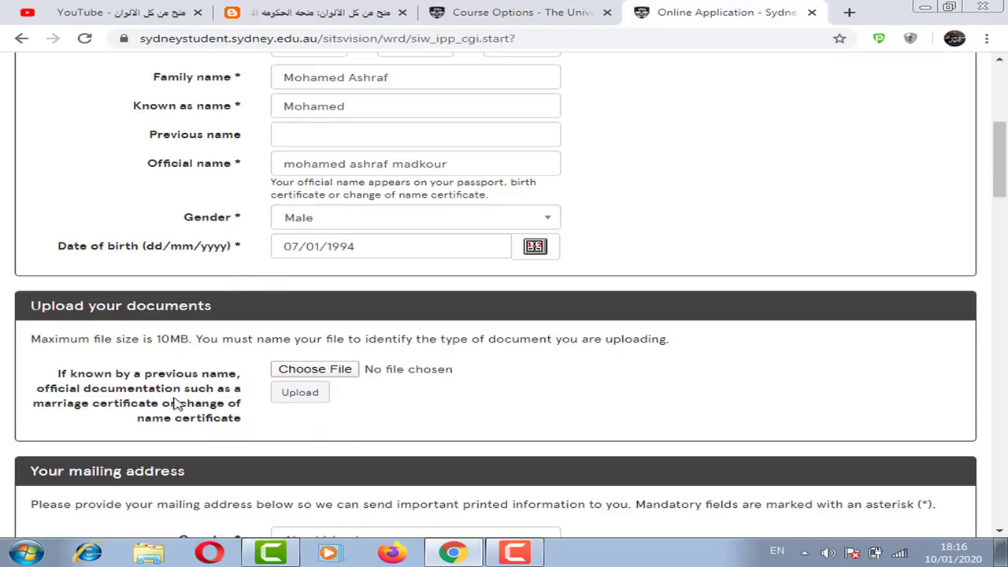
pyautogui.scroll(-1, 308, 358)
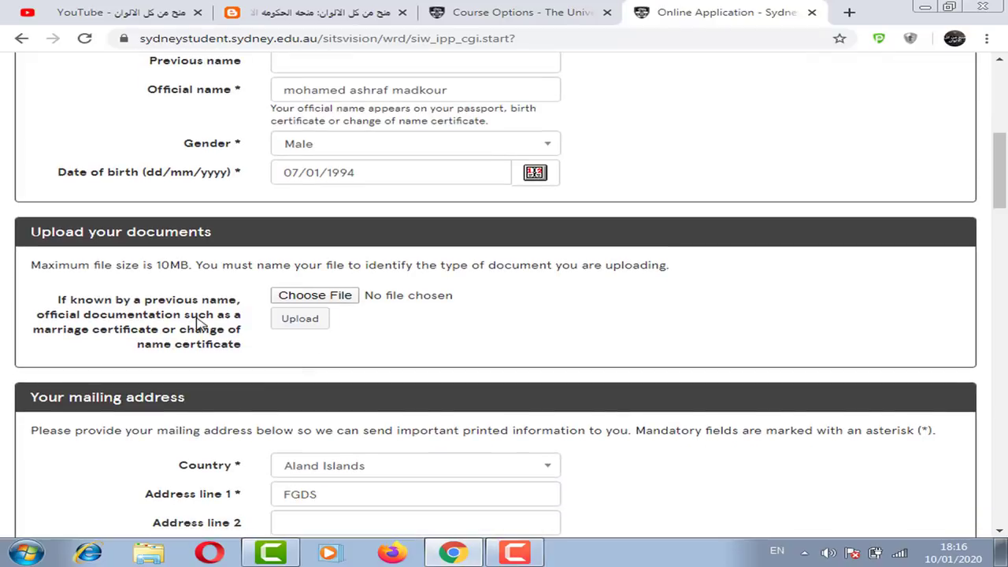
pyautogui.scroll(-2, 226, 329)
pyautogui.scroll(-1, 240, 405)
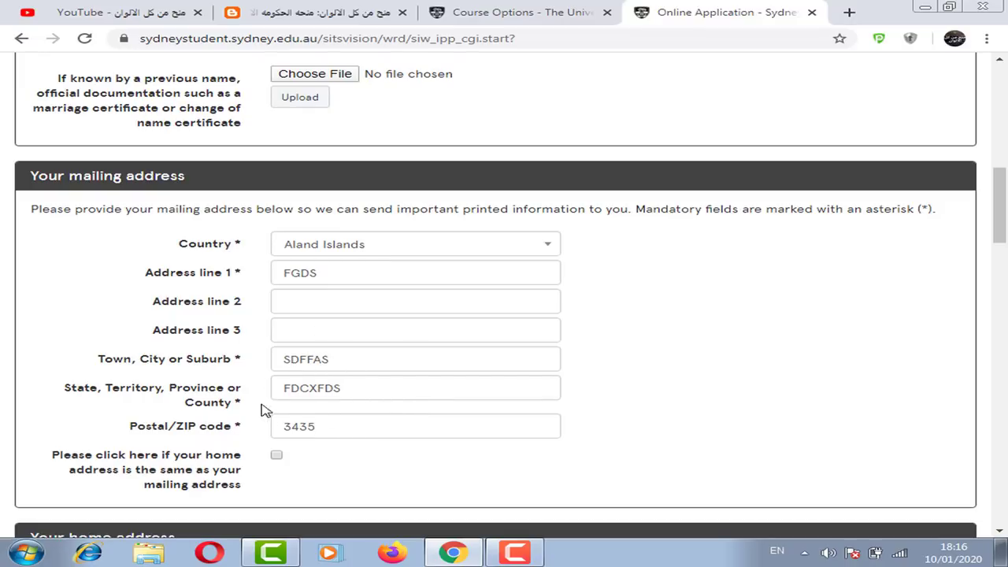
pyautogui.scroll(-4, 319, 350)
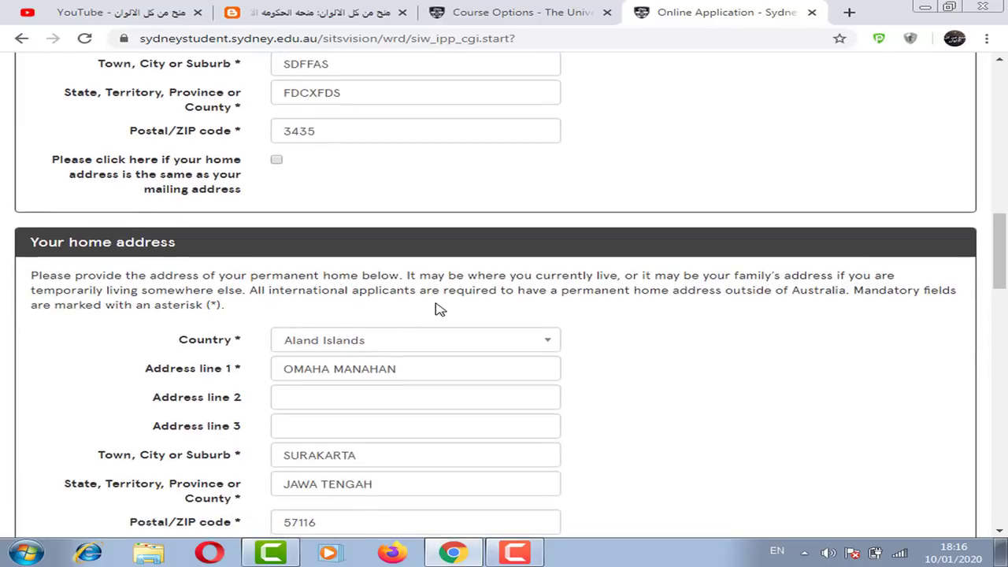
pyautogui.scroll(-1, 370, 284)
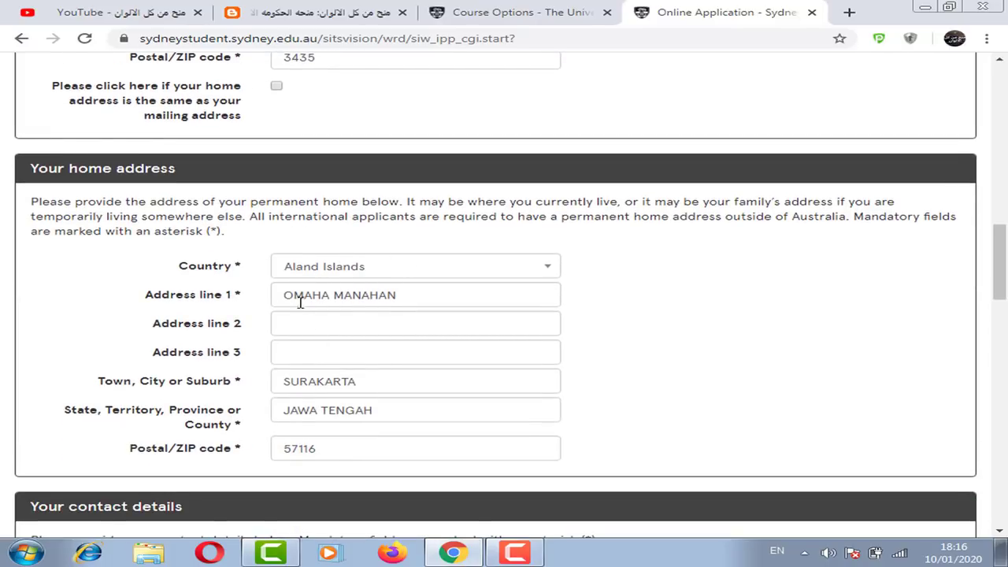
# Mark the home address as being the same as the mailing address.
pyautogui.scroll(5, 295, 296)
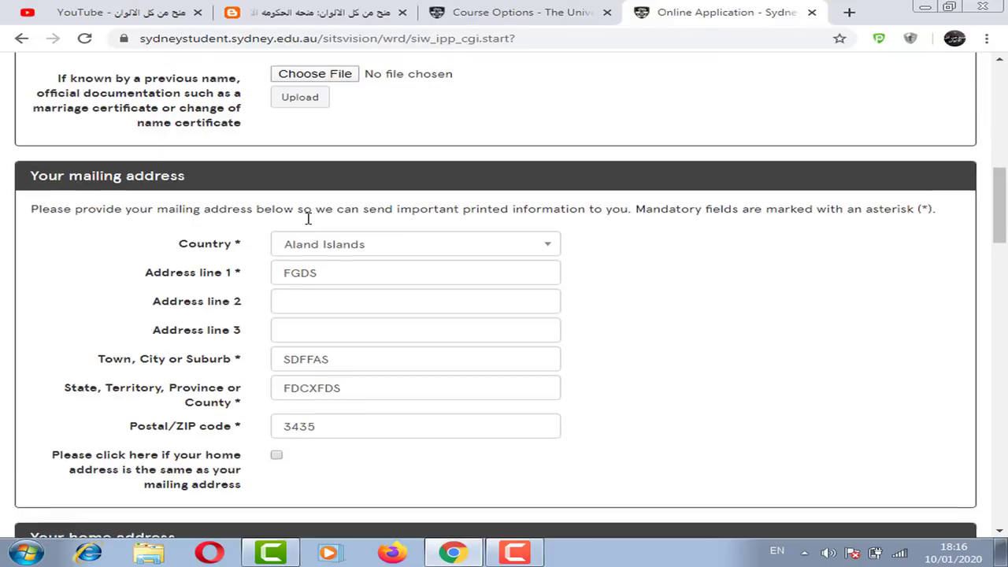
pyautogui.click(277, 458)
pyautogui.scroll(-3, 382, 450)
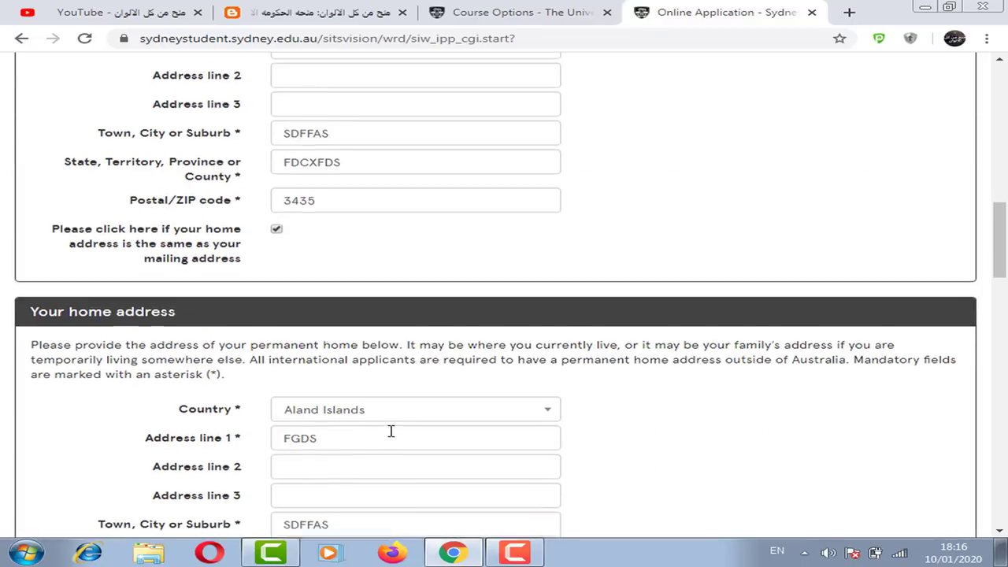
# Review the telephone, mobile and current email fields in the contact details, and the residency details.
pyautogui.scroll(-6, 390, 432)
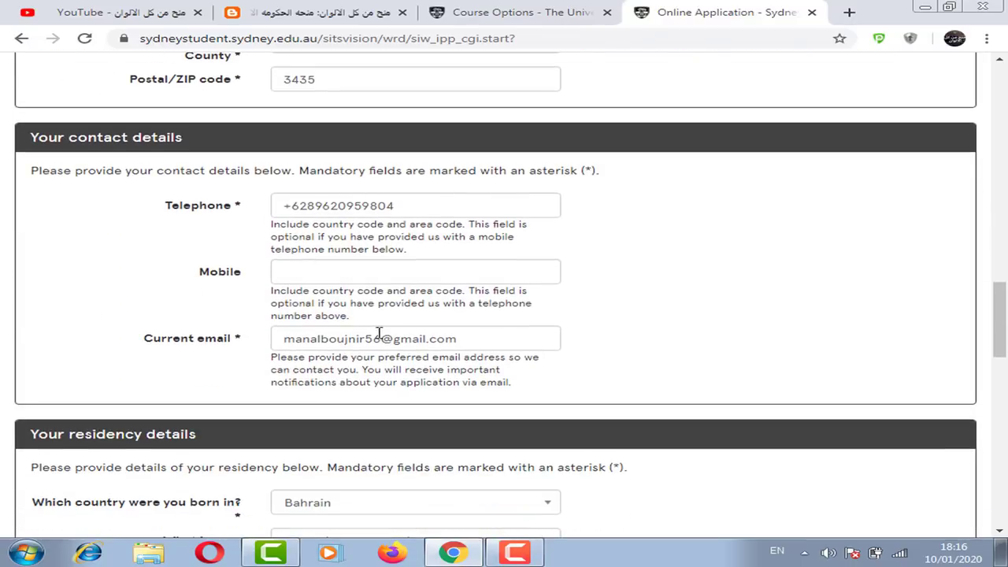
pyautogui.click(346, 338)
pyautogui.click(596, 364)
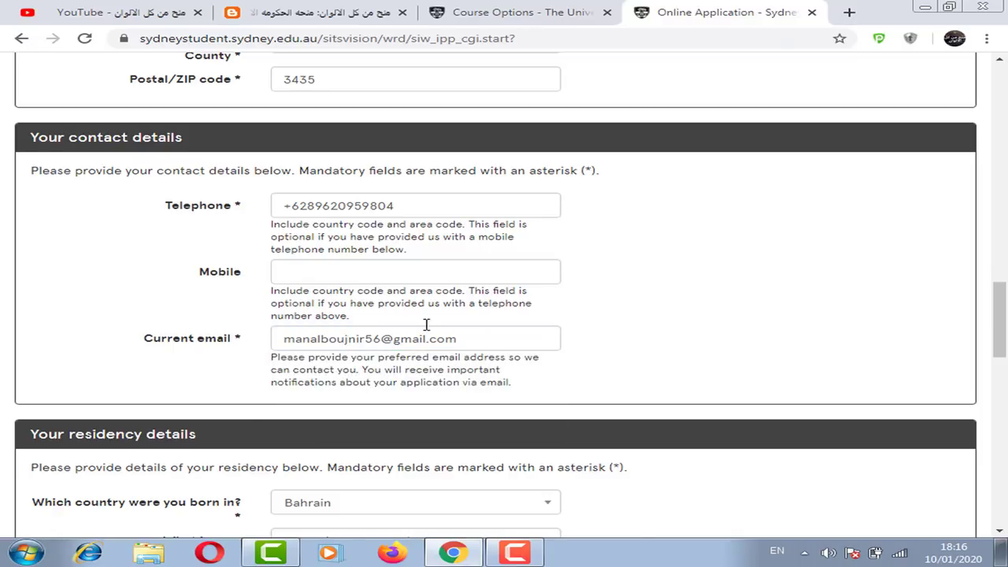
pyautogui.scroll(-3, 428, 336)
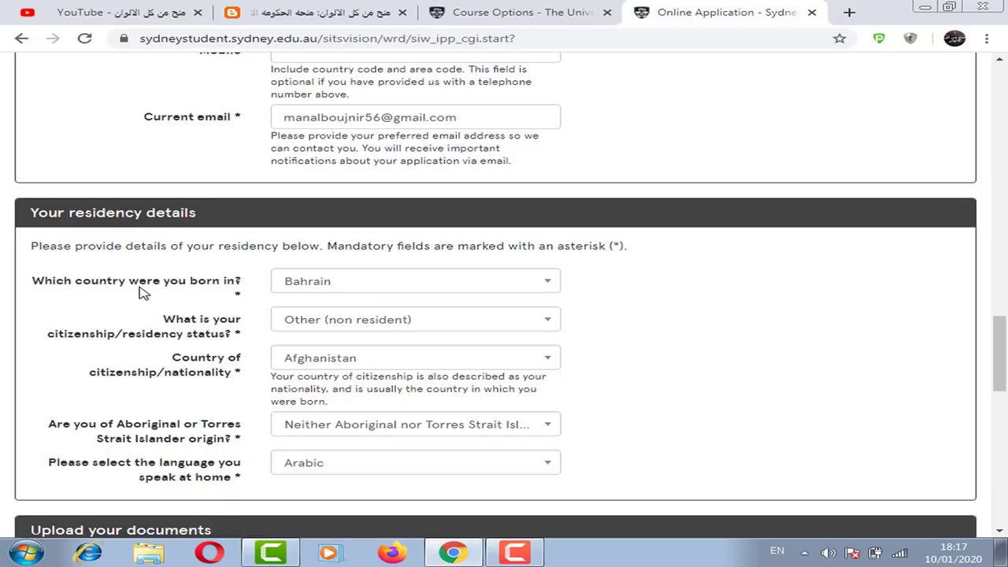
# Check the country of birth options and select Other (non resident) as the citizenship/residency status.
pyautogui.click(402, 282)
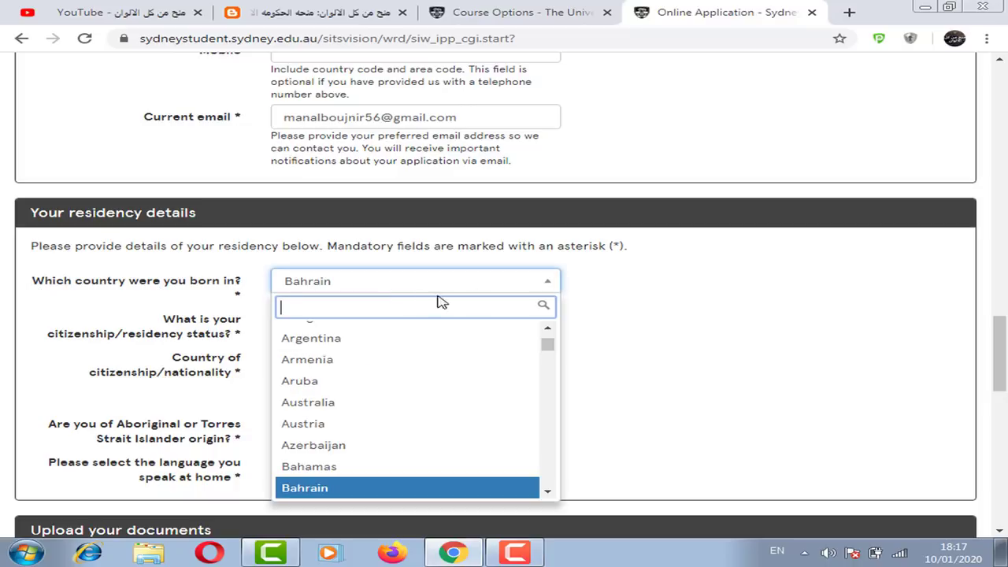
pyautogui.click(606, 299)
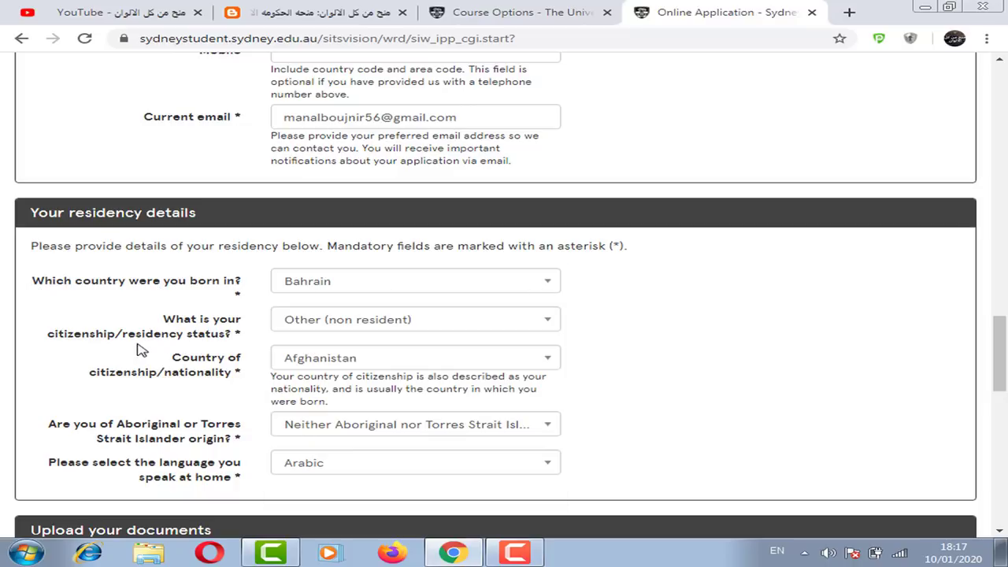
pyautogui.click(389, 320)
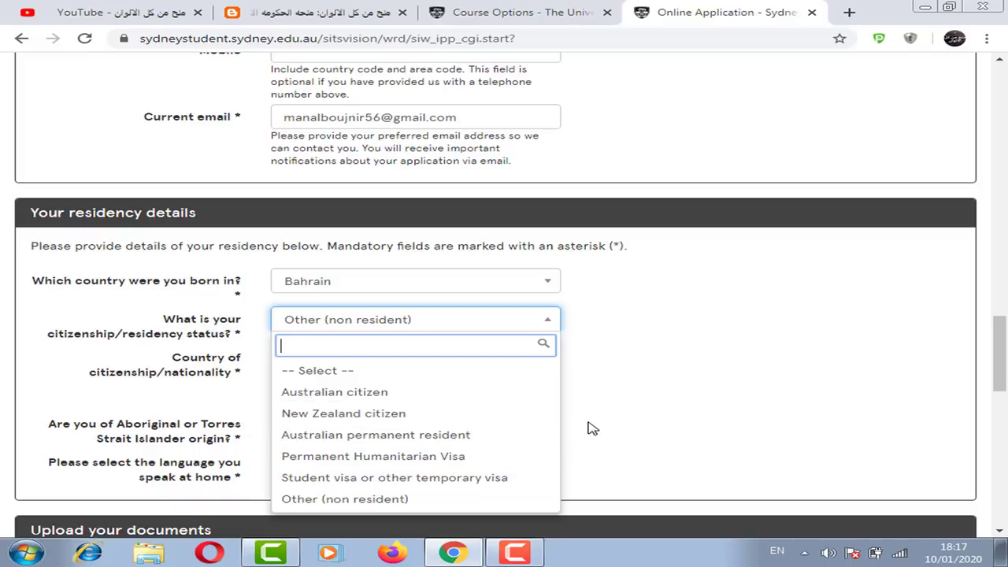
pyautogui.click(342, 499)
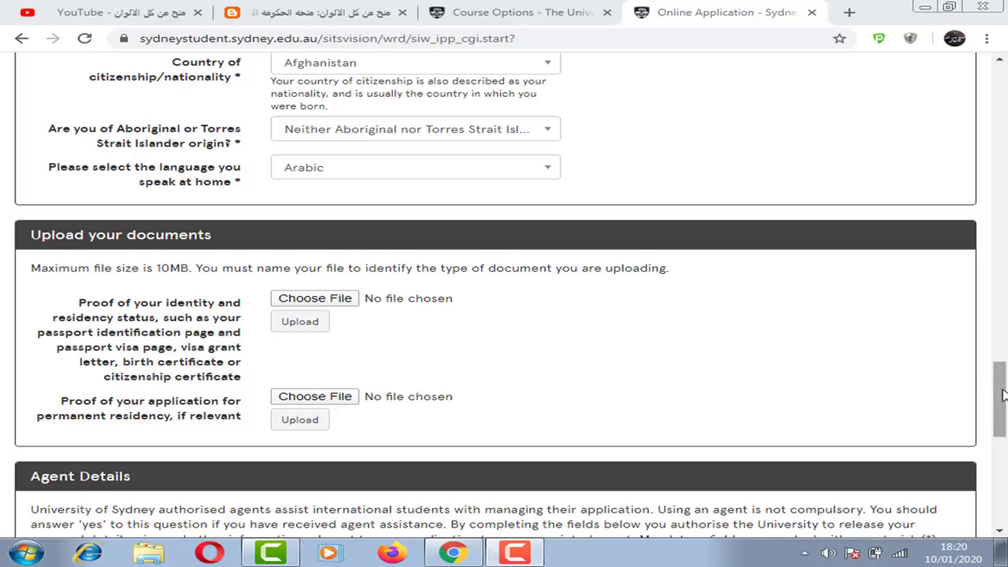
# Review the residency document uploads, agent details, course applications and enrolment status sections, and save the personal information and continue.
pyautogui.scroll(-3, 604, 419)
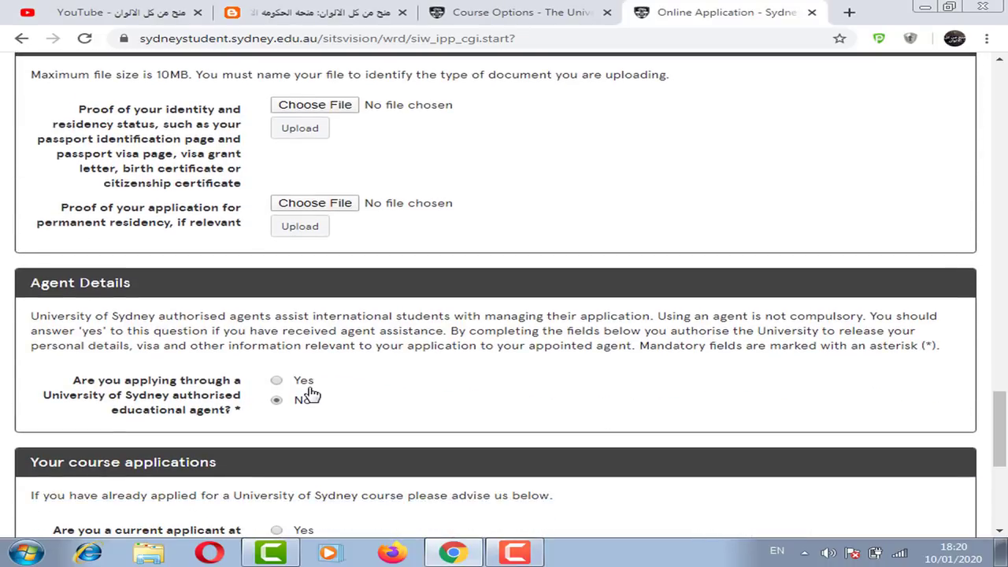
pyautogui.scroll(-2, 336, 342)
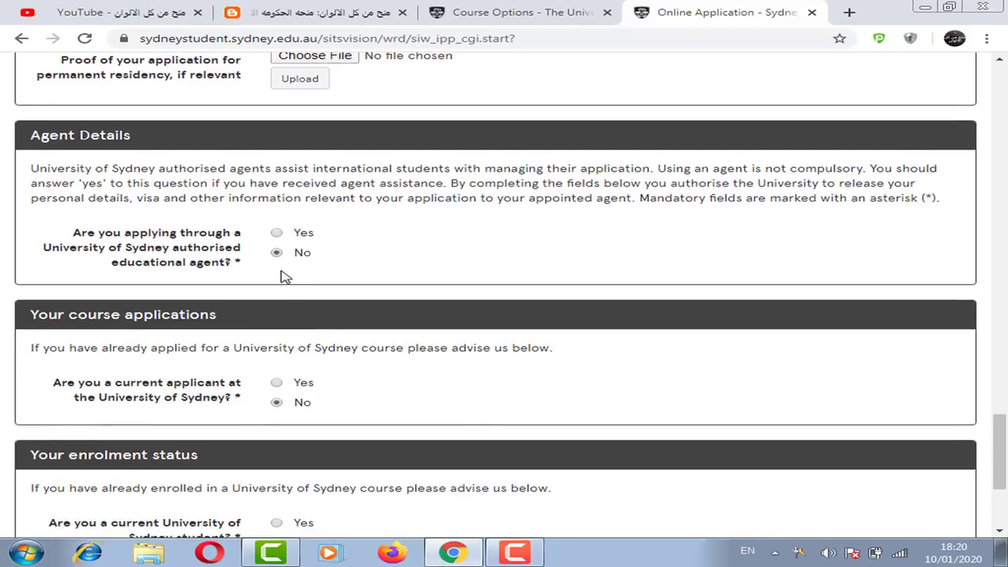
pyautogui.click(795, 499)
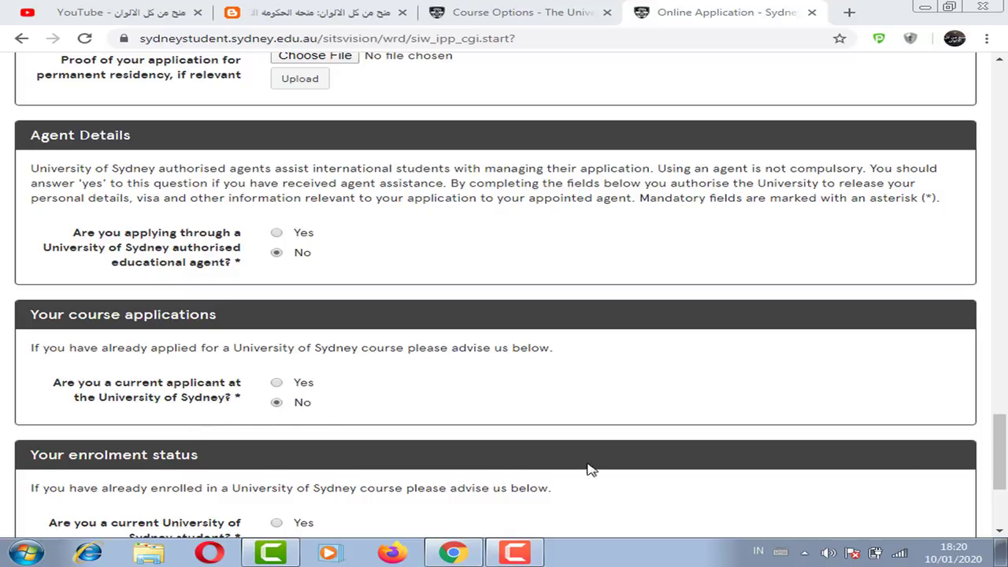
pyautogui.scroll(-1, 1005, 449)
pyautogui.scroll(-1, 288, 438)
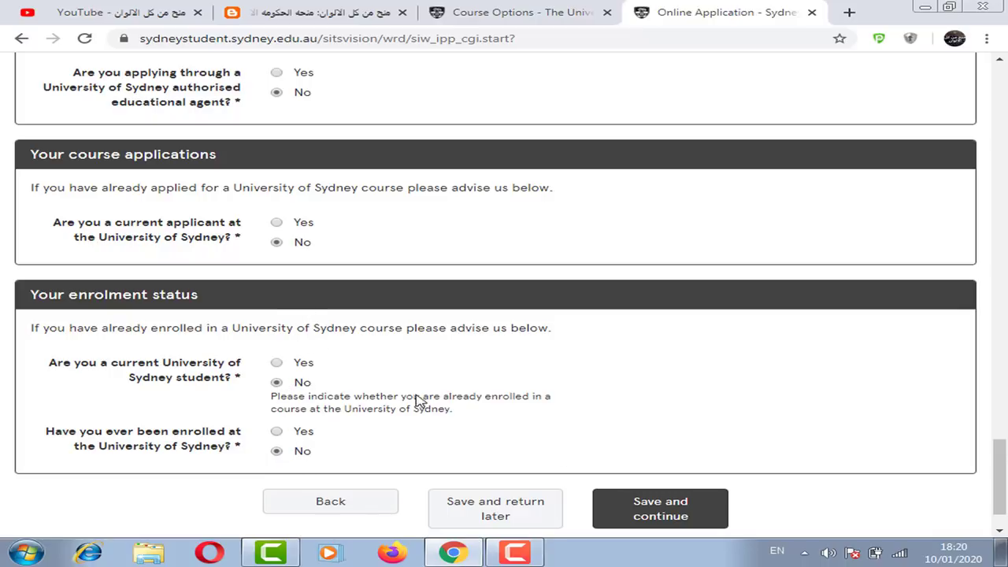
pyautogui.click(651, 513)
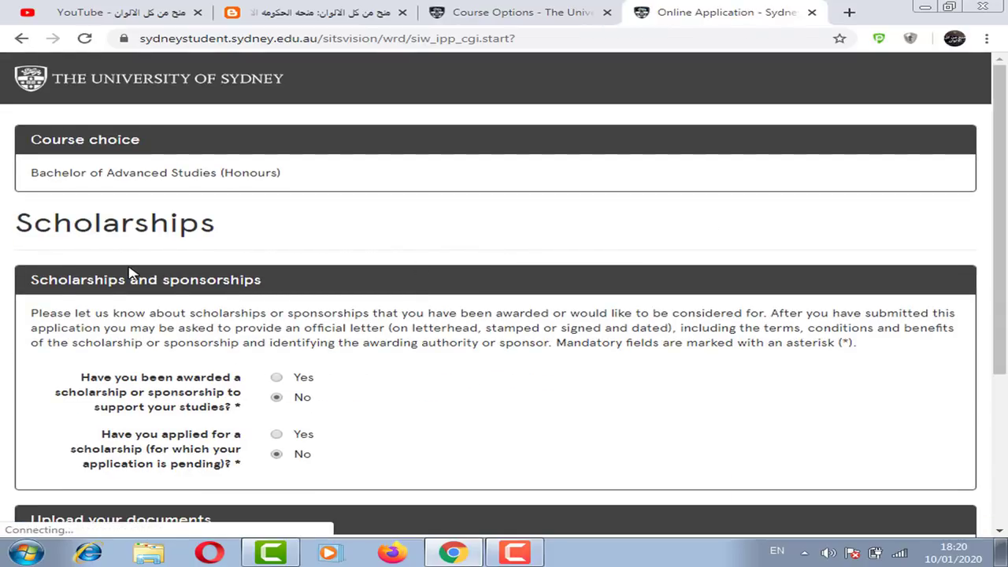
# Answer No to having been awarded a scholarship or sponsorship, and save the Scholarships page and continue.
pyautogui.moveTo(11, 229); pyautogui.dragTo(245, 234)
pyautogui.click(248, 235)
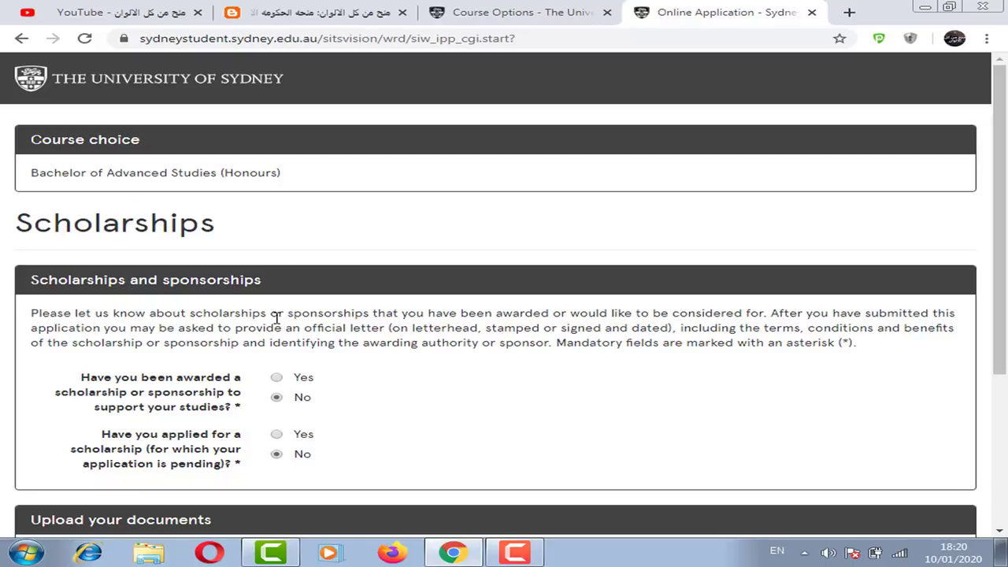
pyautogui.click(276, 398)
pyautogui.scroll(-3, 317, 427)
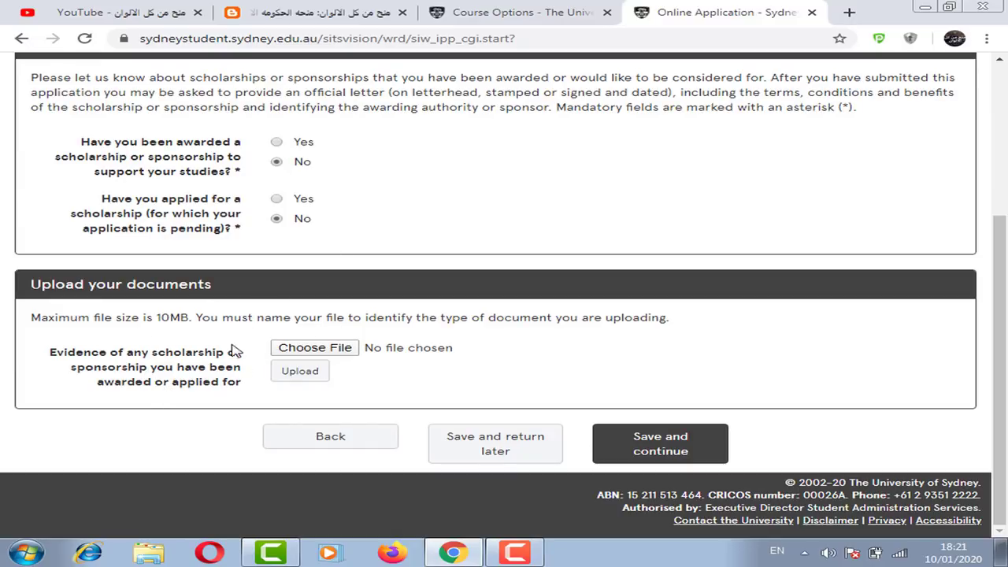
pyautogui.click(644, 437)
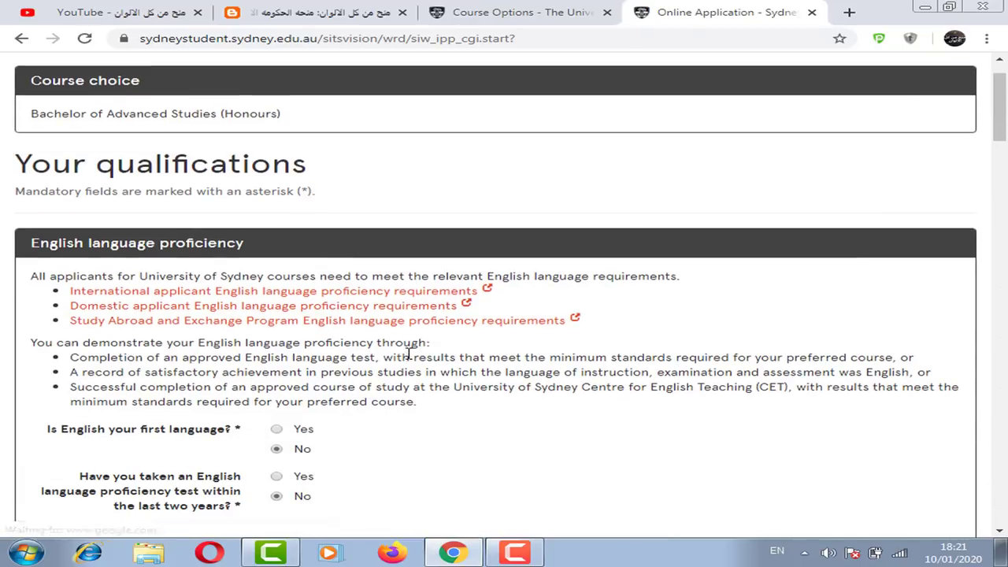
# Answer Yes to having scheduled an English language proficiency test, and check the available test types.
pyautogui.scroll(-1, 378, 360)
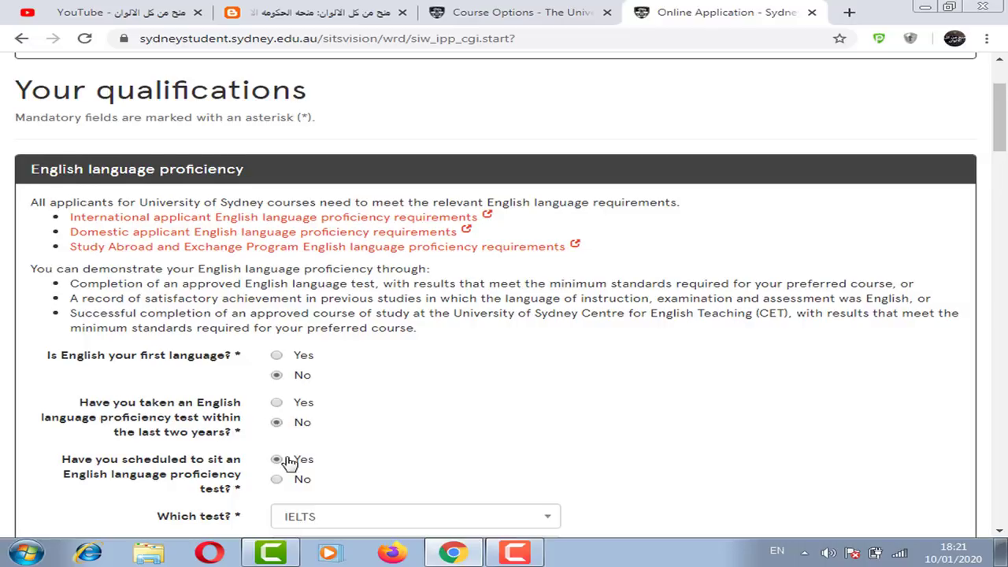
pyautogui.scroll(-1, 235, 405)
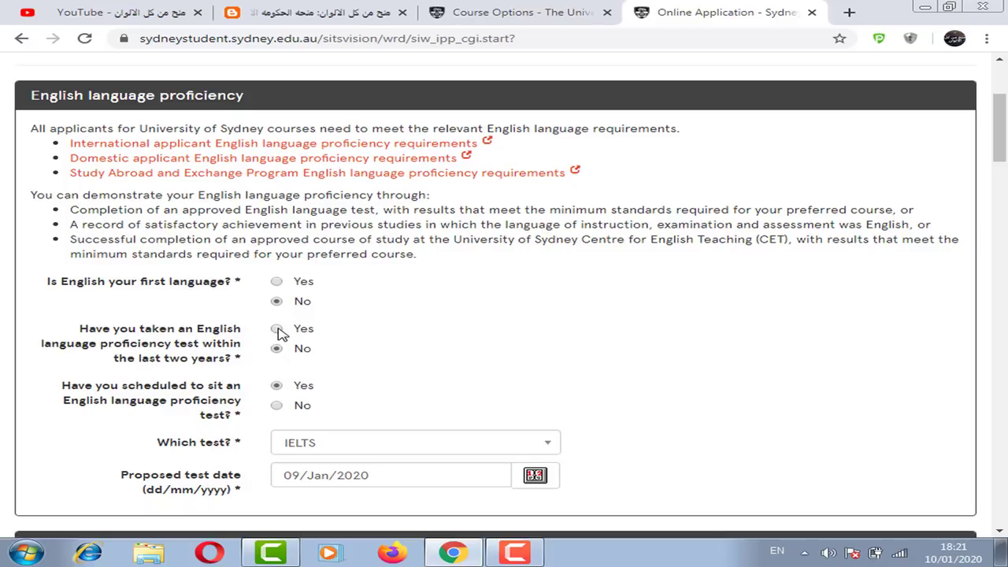
pyautogui.click(277, 384)
pyautogui.click(337, 443)
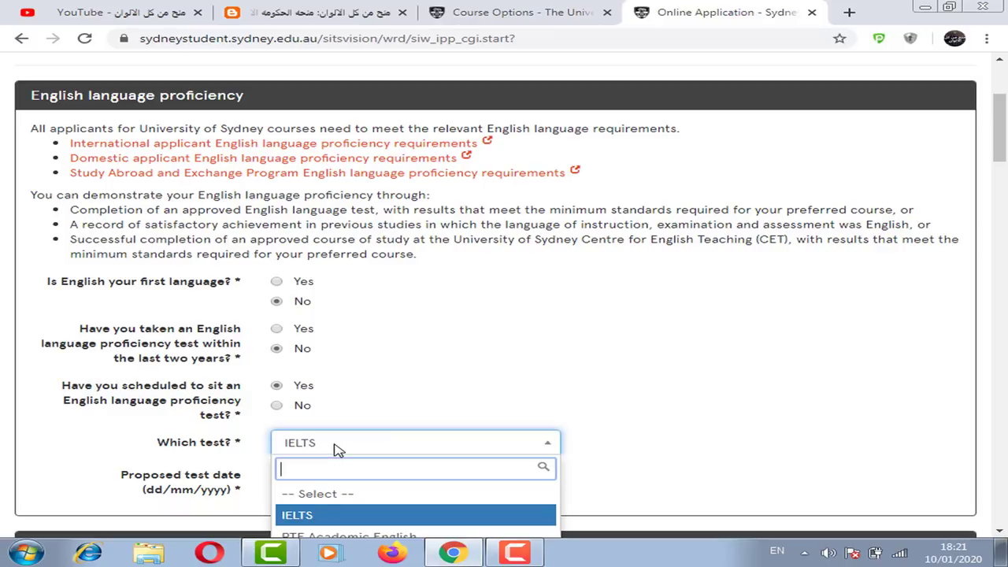
pyautogui.scroll(-2, 385, 430)
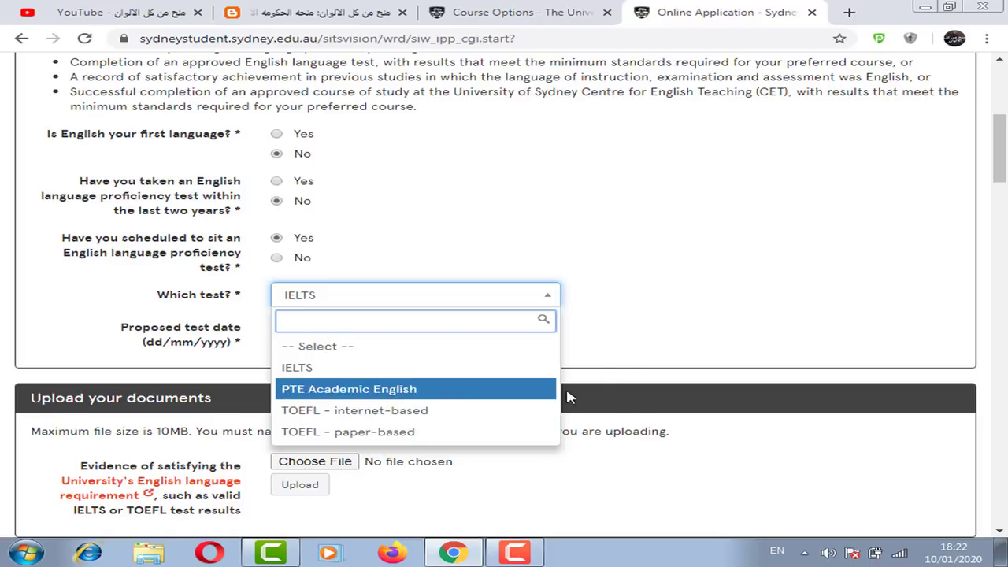
pyautogui.click(635, 351)
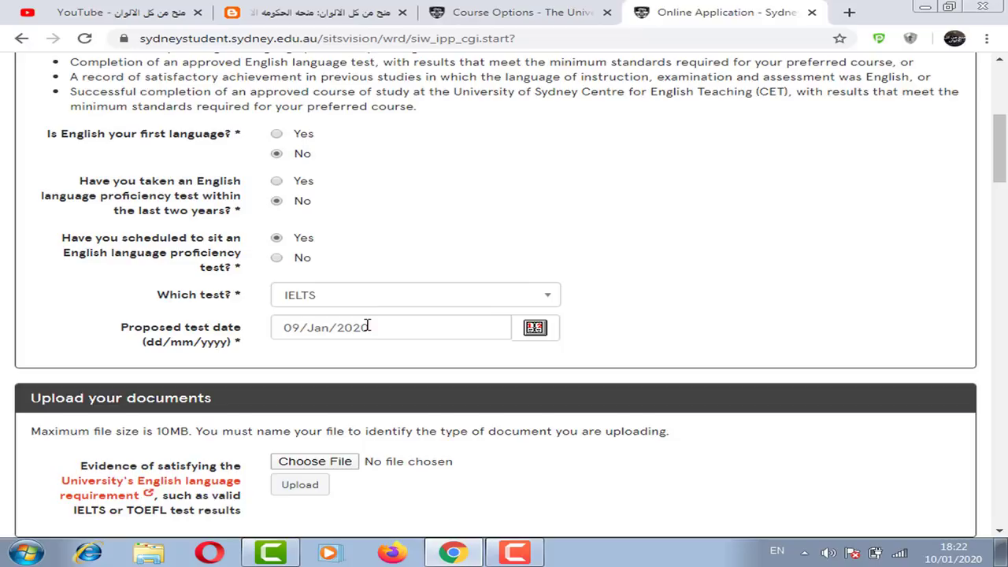
# Examine the proposed test date, English evidence upload, record of exclusion questions and exclusion document uploads, down to the highest qualification details.
pyautogui.scroll(-2, 367, 326)
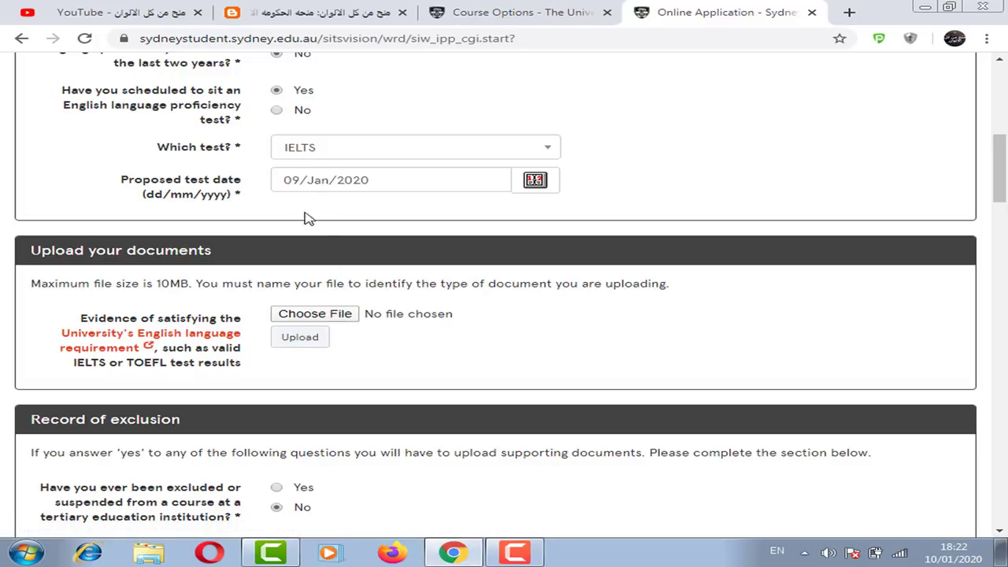
pyautogui.scroll(-1, 298, 268)
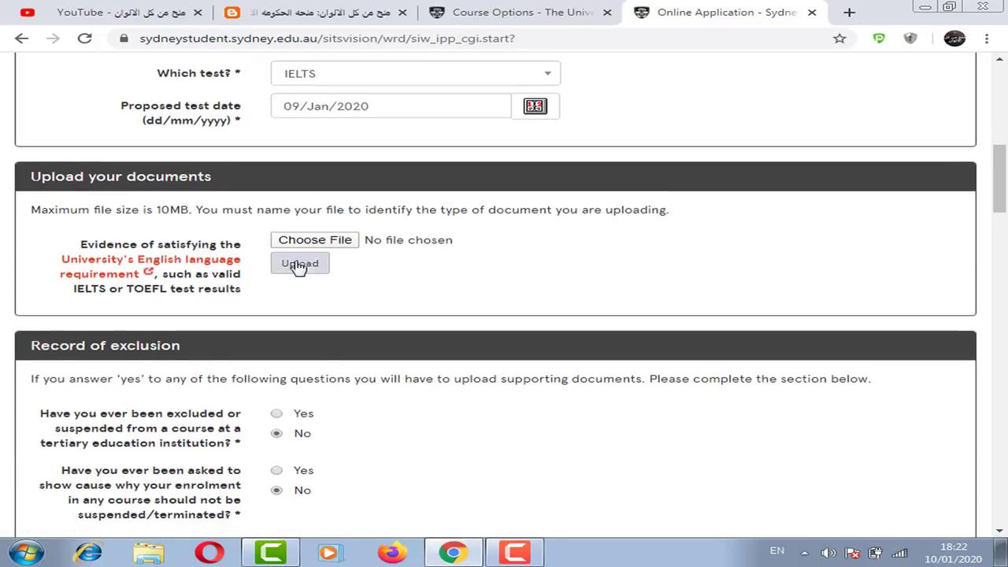
pyautogui.scroll(-2, 298, 268)
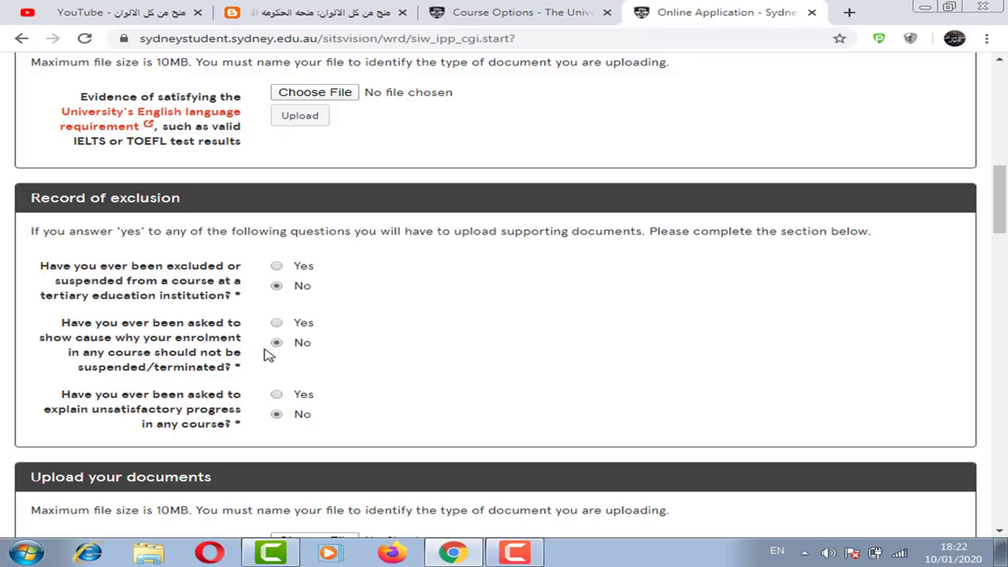
pyautogui.scroll(-3, 336, 280)
pyautogui.scroll(-2, 335, 279)
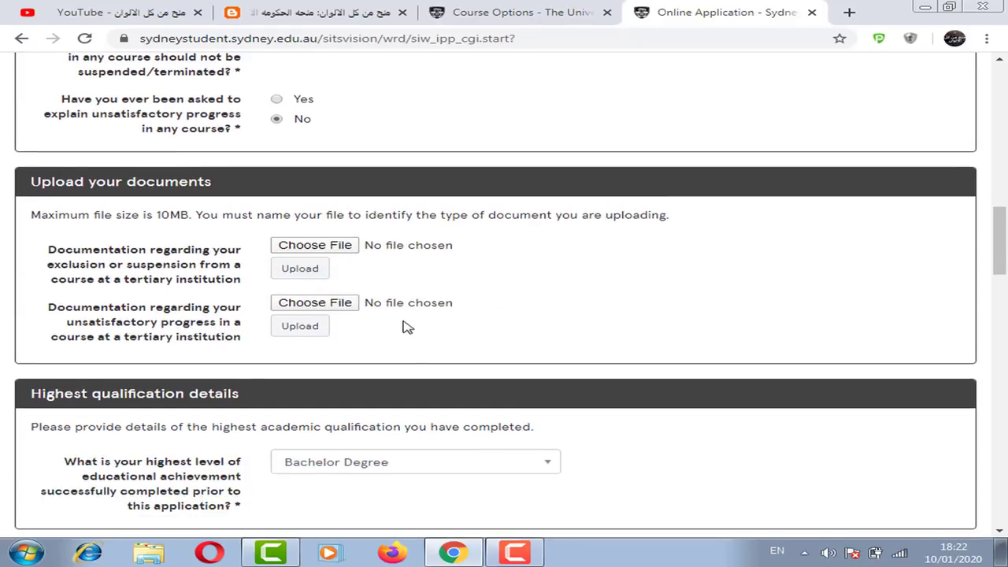
pyautogui.scroll(1, 334, 287)
pyautogui.scroll(1, 264, 281)
pyautogui.scroll(1, 253, 185)
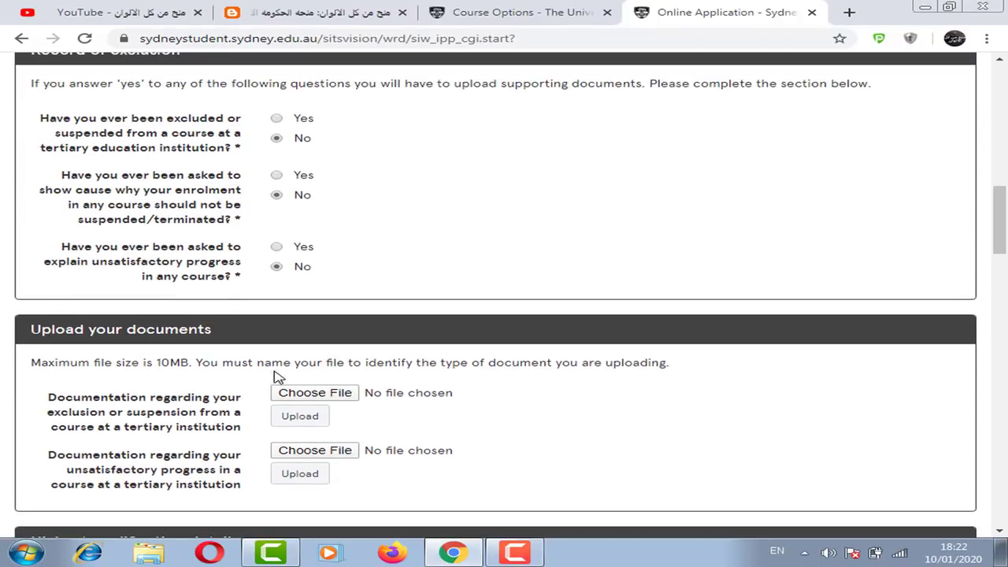
pyautogui.scroll(-3, 288, 355)
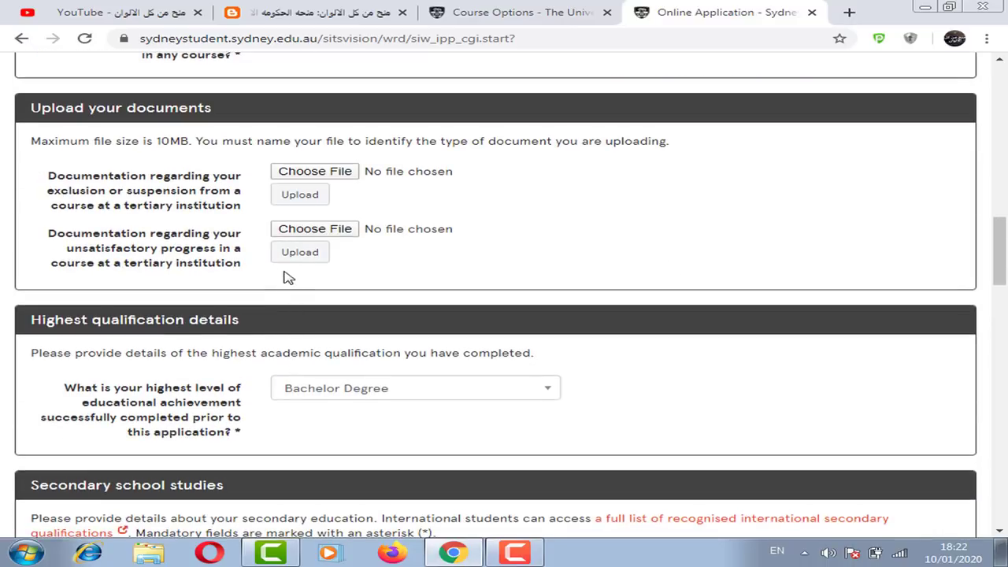
pyautogui.scroll(-1, 285, 283)
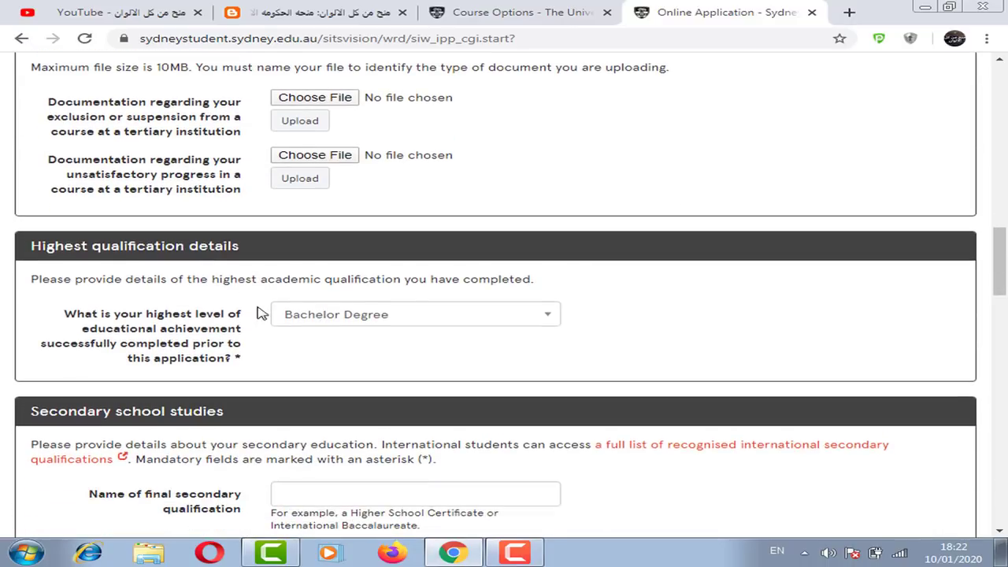
# Check the options for the highest level of educational achievement and for the completion year of the secondary school studies.
pyautogui.click(321, 313)
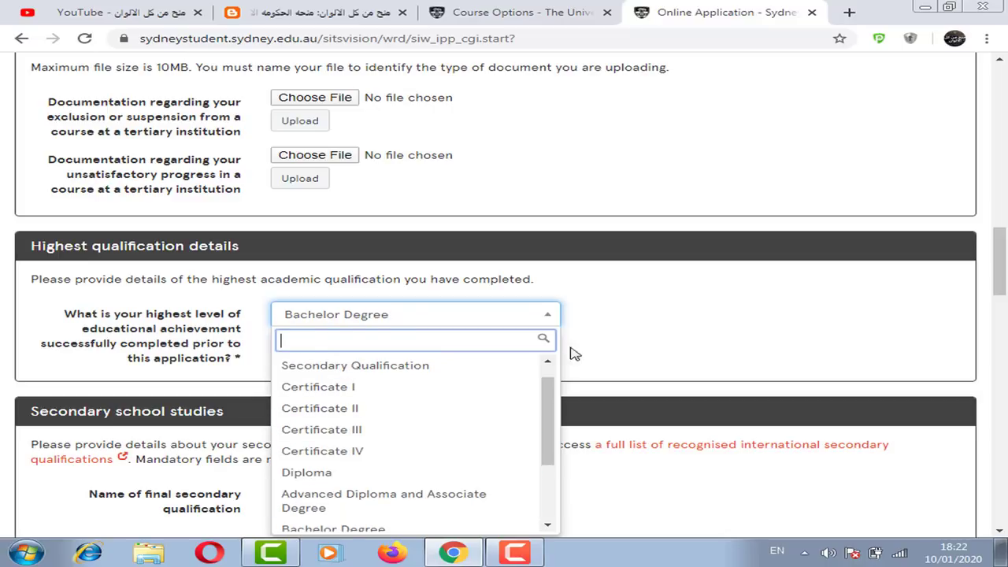
pyautogui.click(634, 353)
pyautogui.scroll(-2, 429, 358)
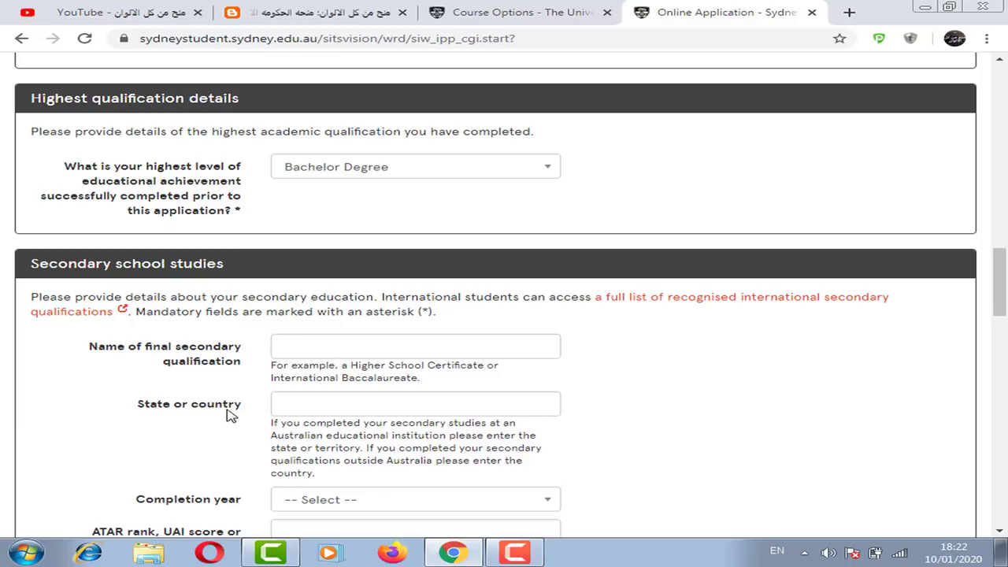
pyautogui.scroll(-1, 451, 431)
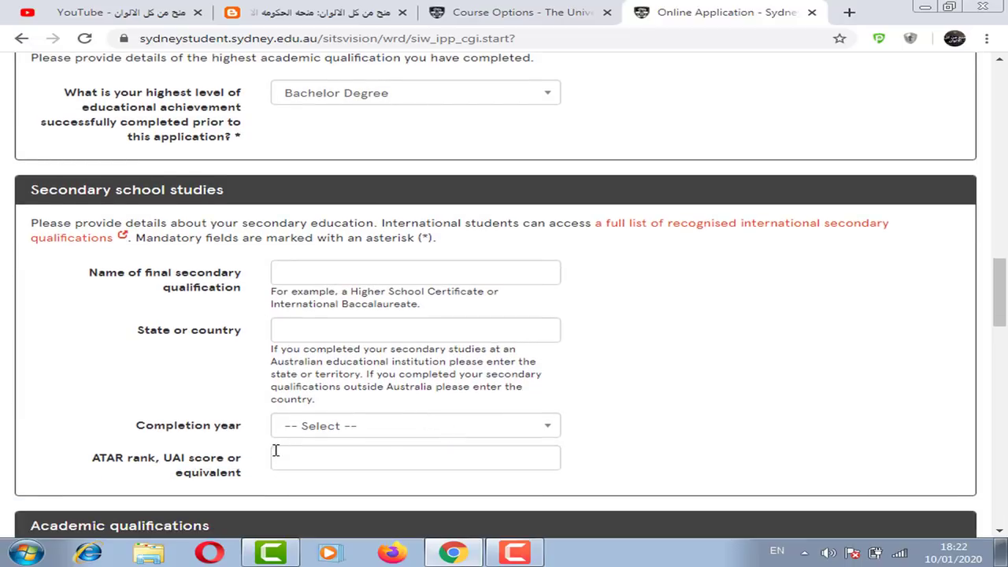
pyautogui.click(311, 424)
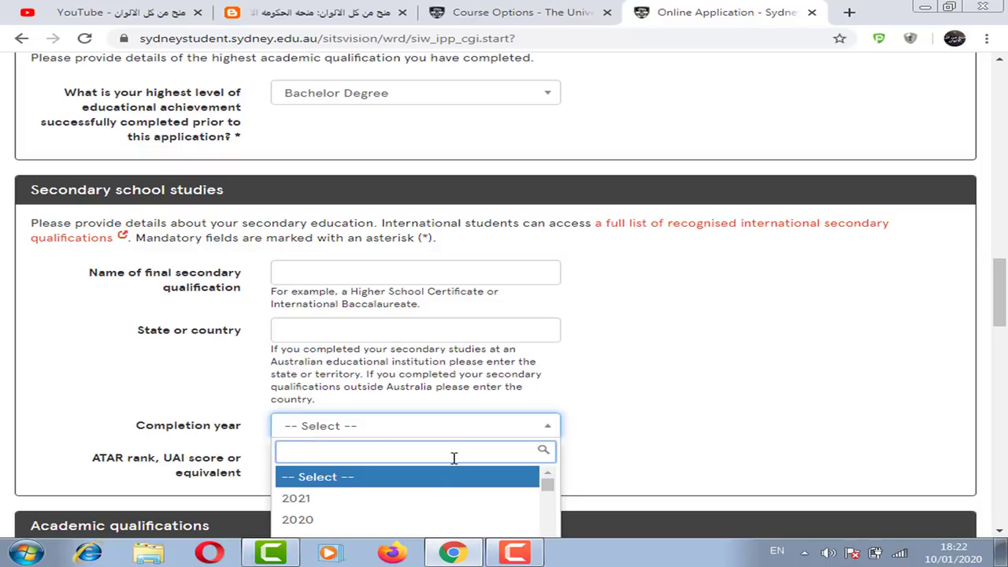
pyautogui.click(528, 417)
# Review the Academic qualifications section, including the qualification options, the completion date field and the study mode questions.
pyautogui.scroll(-4, 527, 417)
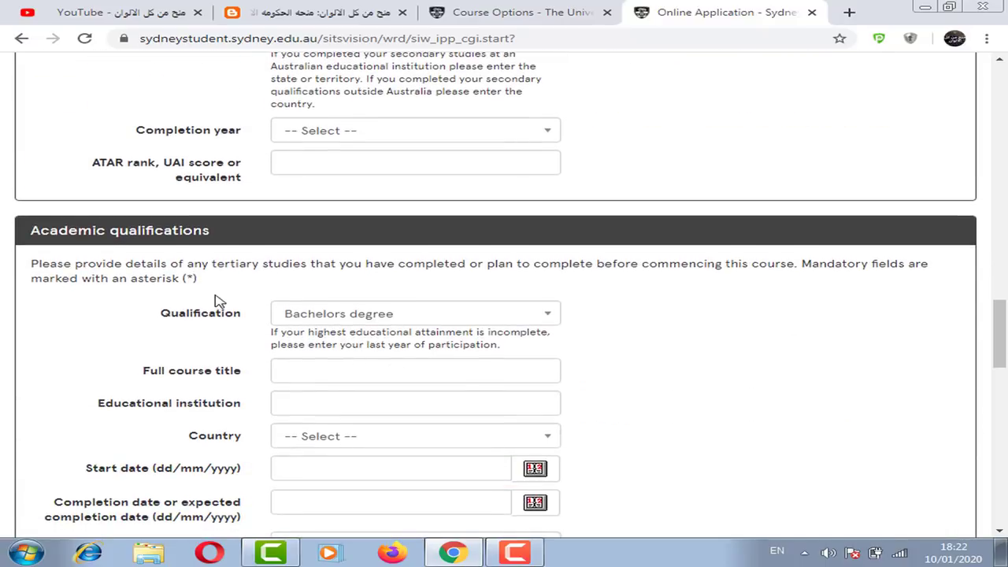
pyautogui.click(388, 314)
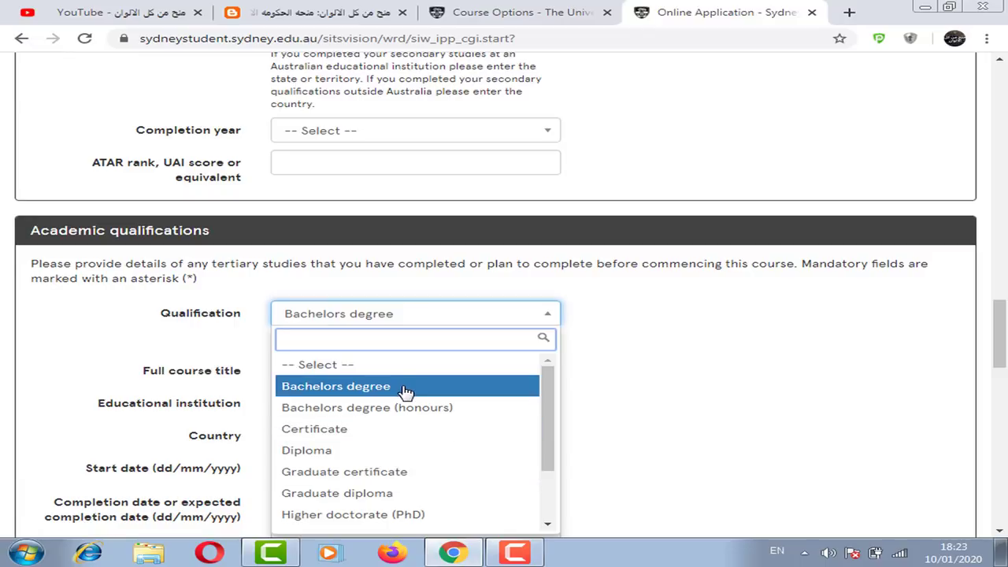
pyautogui.click(567, 407)
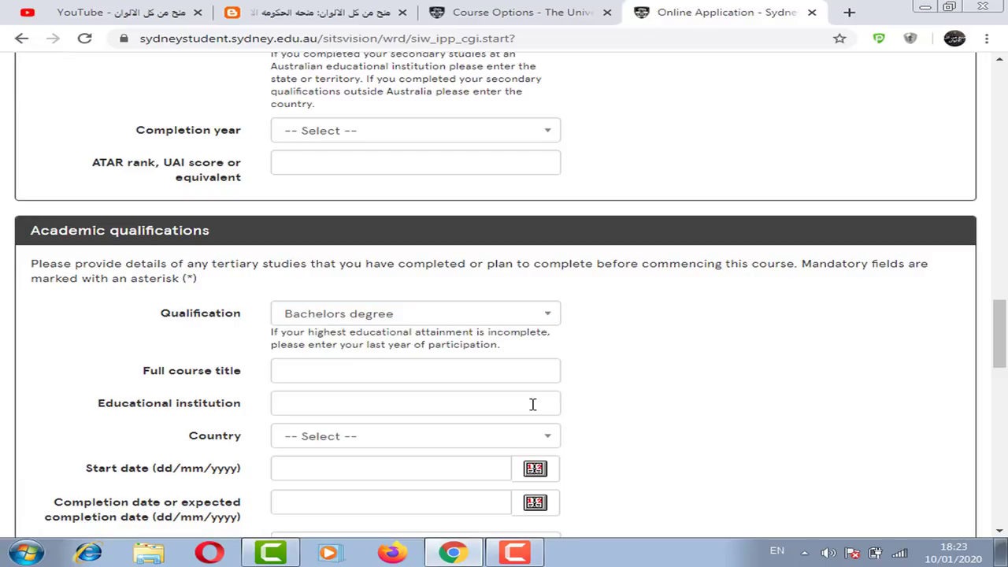
pyautogui.scroll(-1, 563, 349)
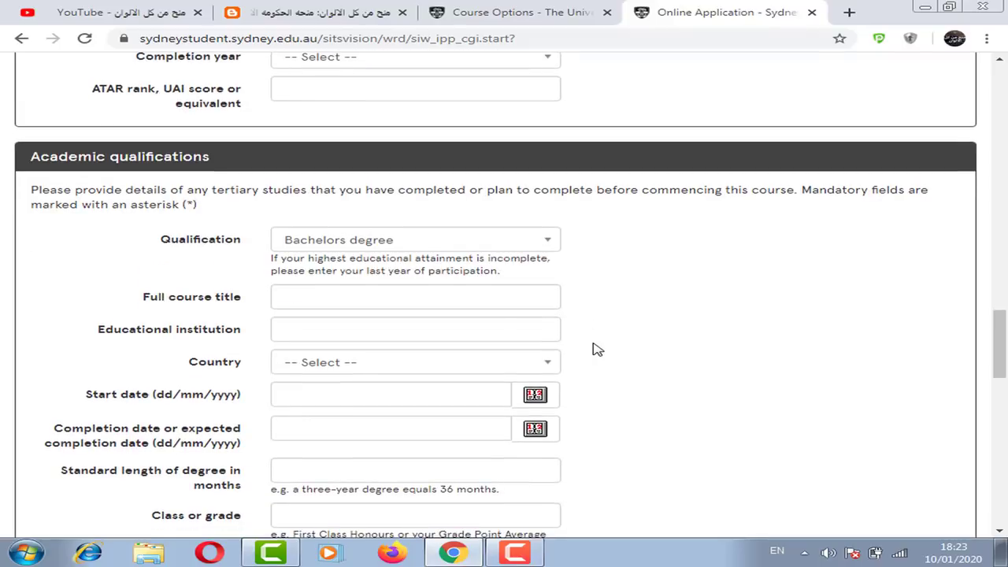
pyautogui.scroll(-2, 509, 337)
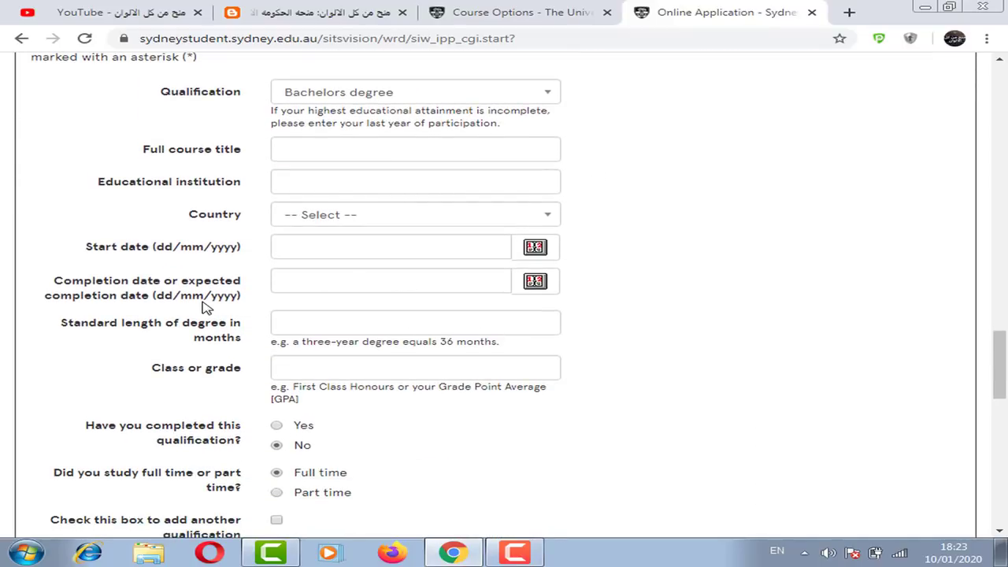
pyautogui.click(341, 286)
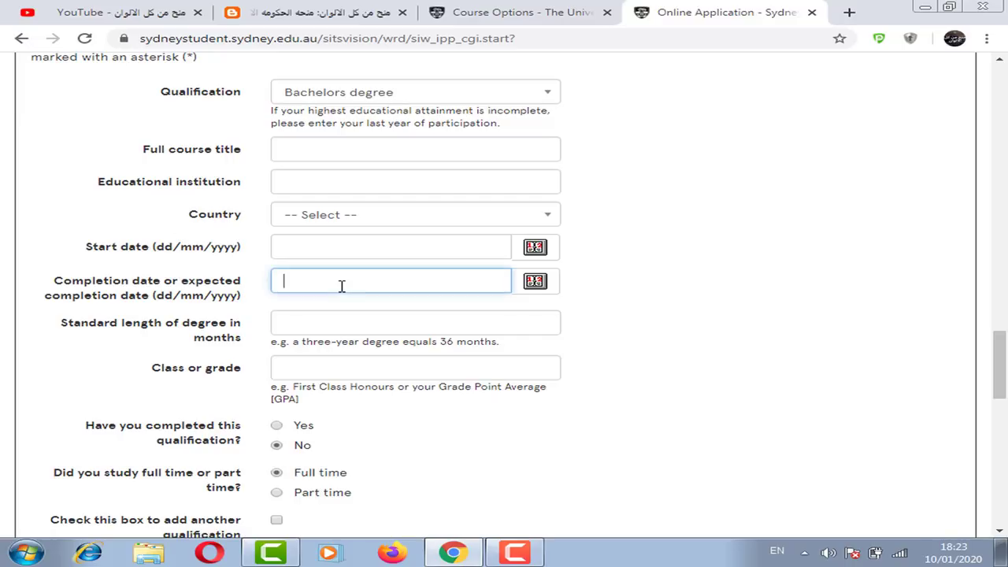
pyautogui.click(608, 293)
pyautogui.scroll(-3, 404, 290)
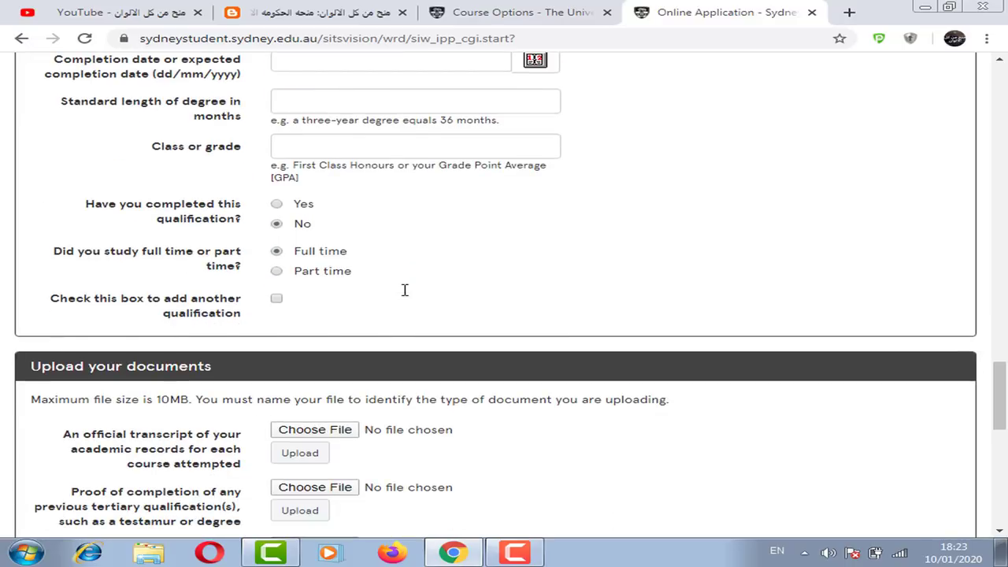
# Examine the official academic transcript requirement and open its file selection, closing it without choosing a file.
pyautogui.scroll(-2, 244, 340)
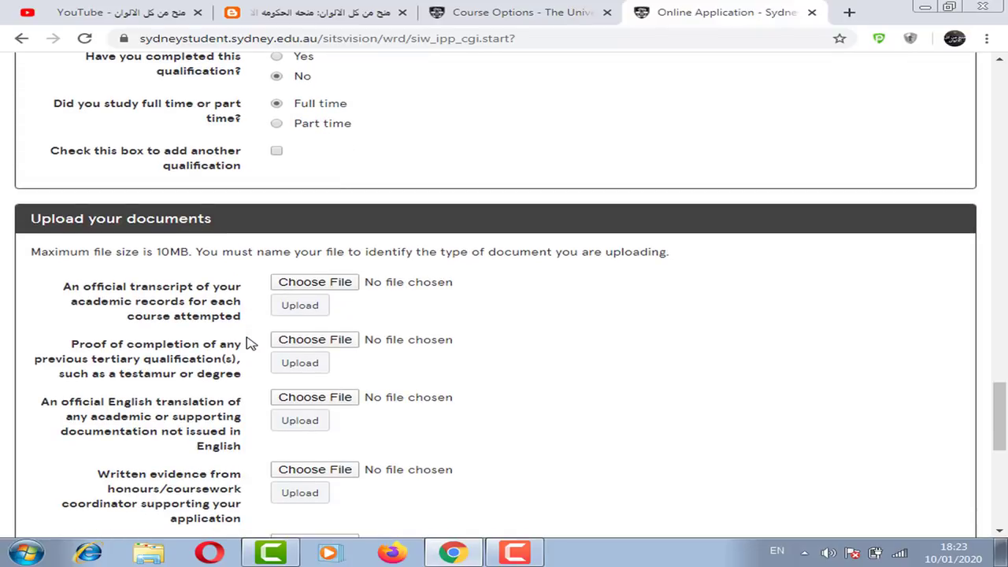
pyautogui.moveTo(82, 292); pyautogui.dragTo(240, 321)
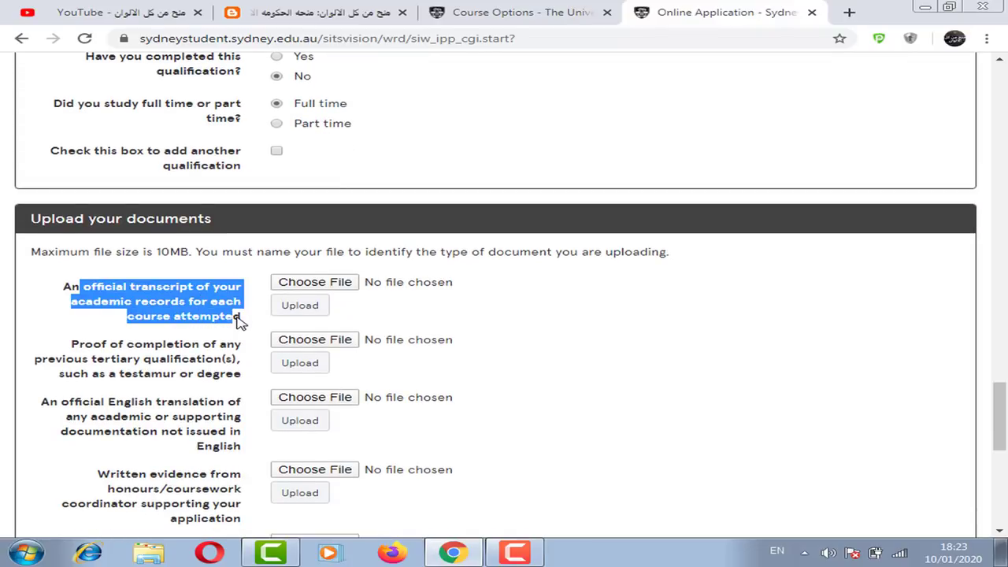
pyautogui.click(244, 321)
pyautogui.click(438, 281)
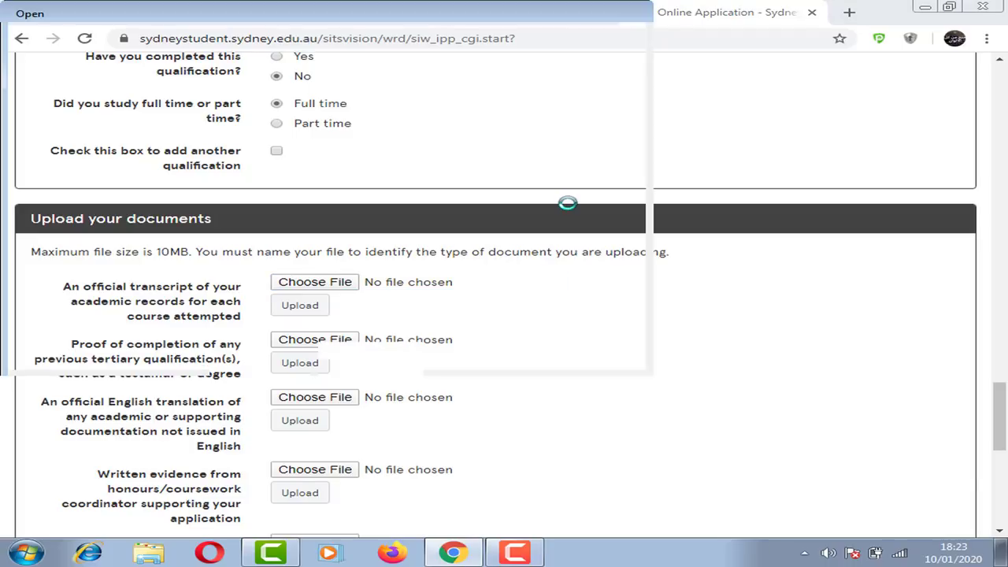
pyautogui.click(985, 18)
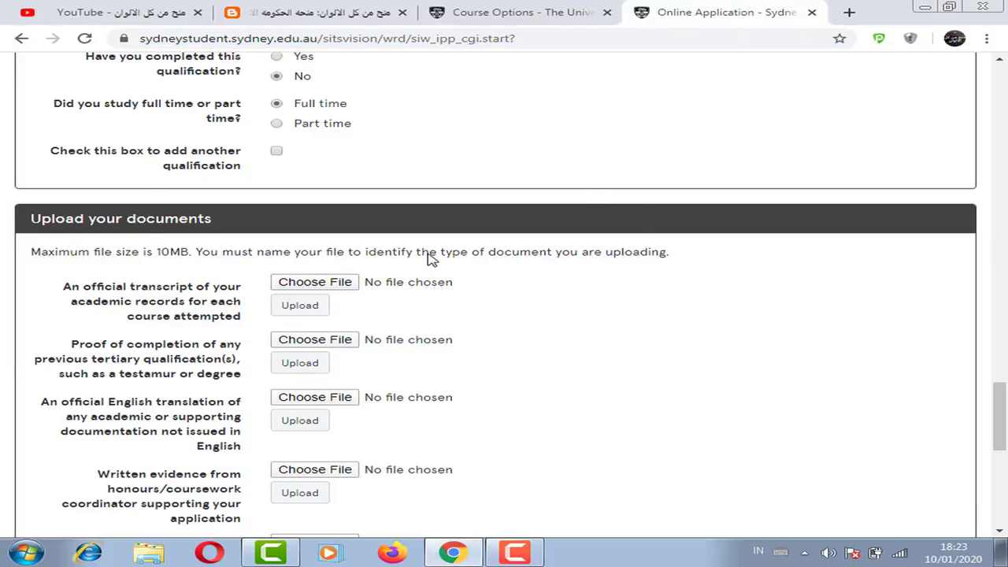
# Review the remaining document uploads and the academic prizes or awards section, and save the page to continue to the Declaration.
pyautogui.scroll(-1, 223, 376)
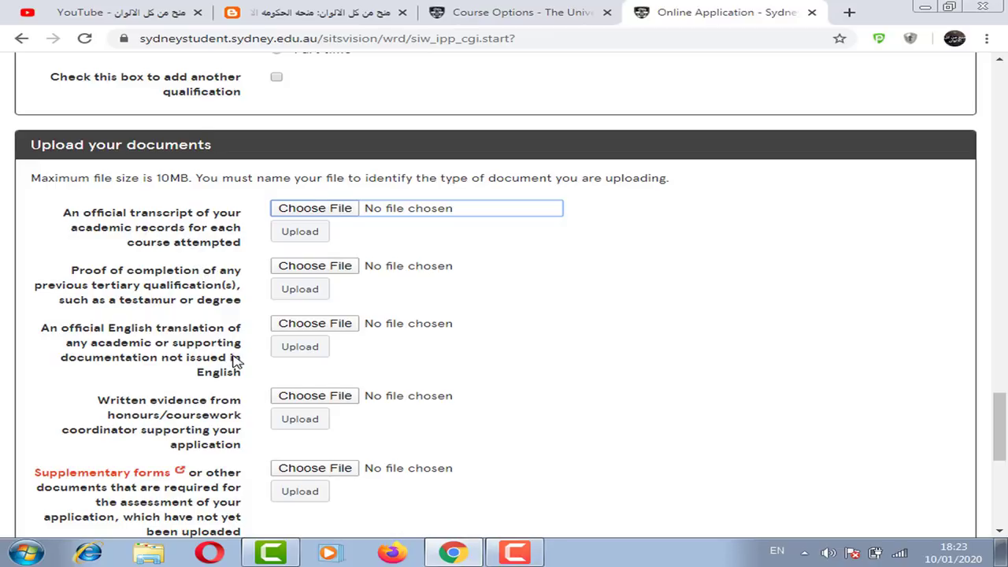
pyautogui.scroll(-3, 349, 360)
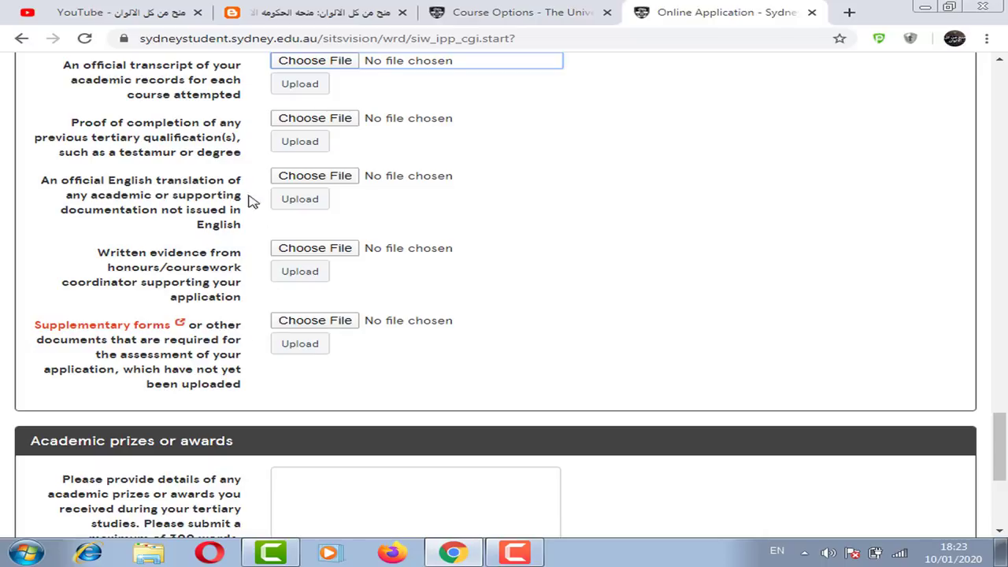
pyautogui.scroll(-2, 228, 349)
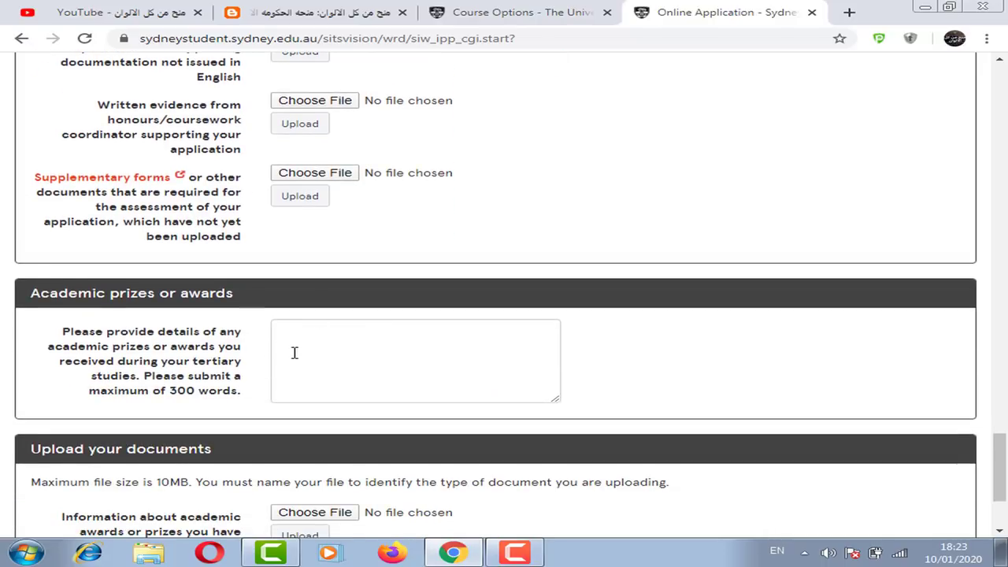
pyautogui.scroll(-1, 285, 322)
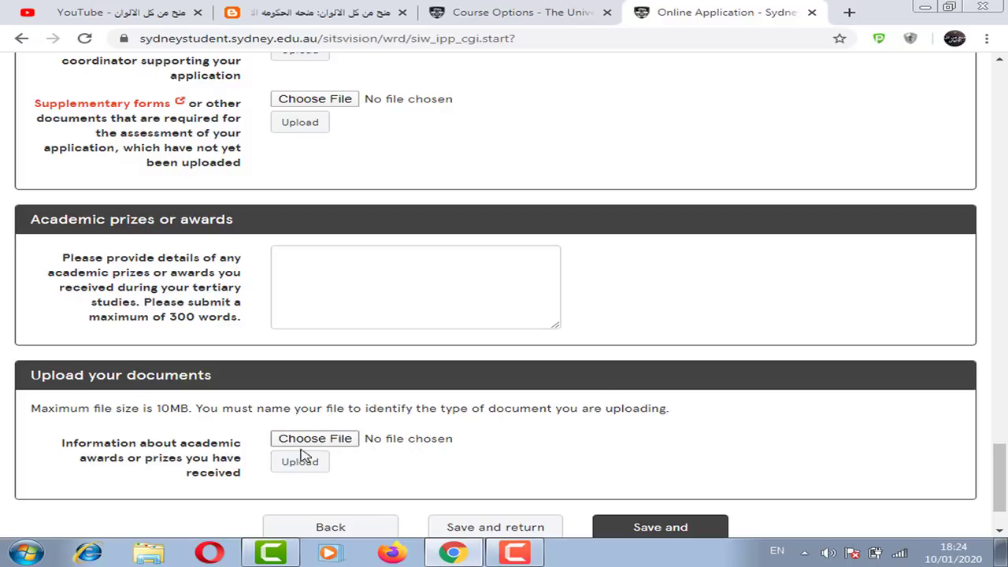
pyautogui.scroll(-2, 374, 455)
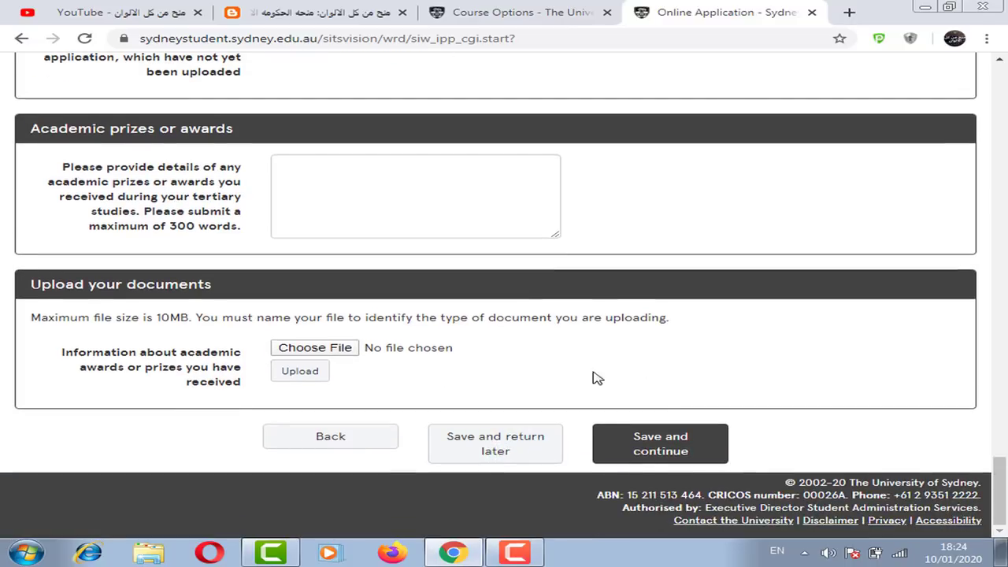
pyautogui.click(657, 445)
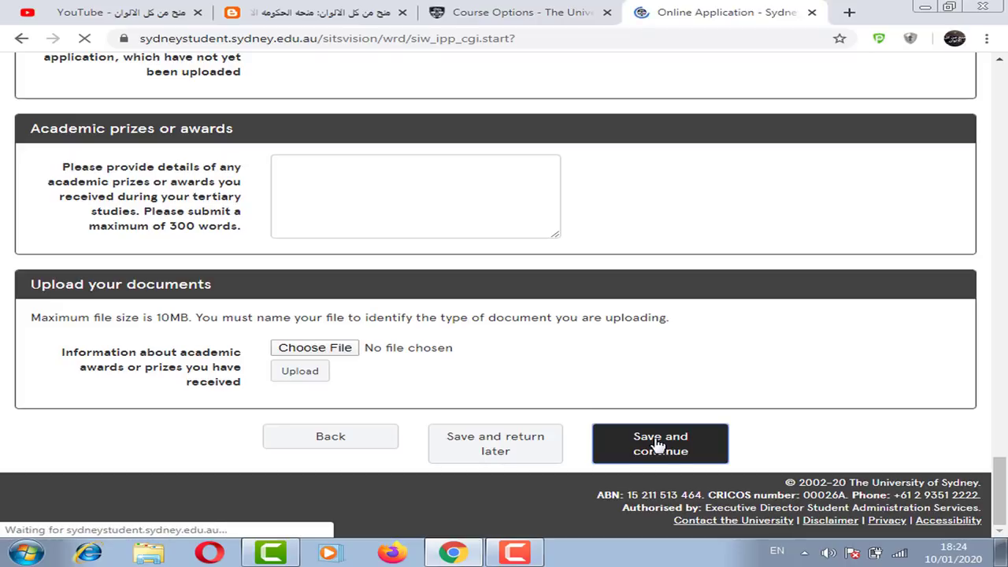
# Read through the Declaration and confirm understanding of and agreement to its statements.
pyautogui.scroll(-1, 524, 307)
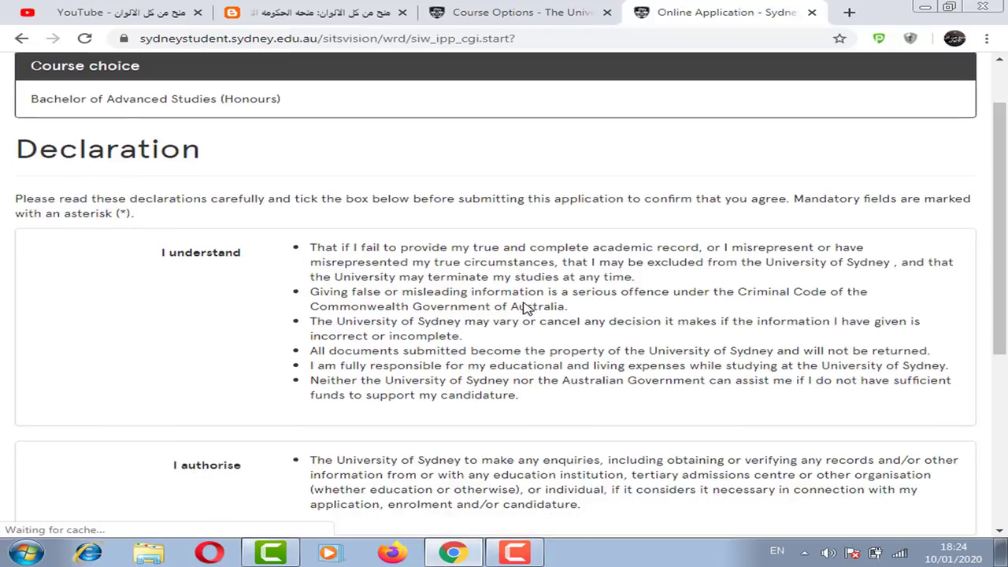
pyautogui.scroll(-2, 398, 268)
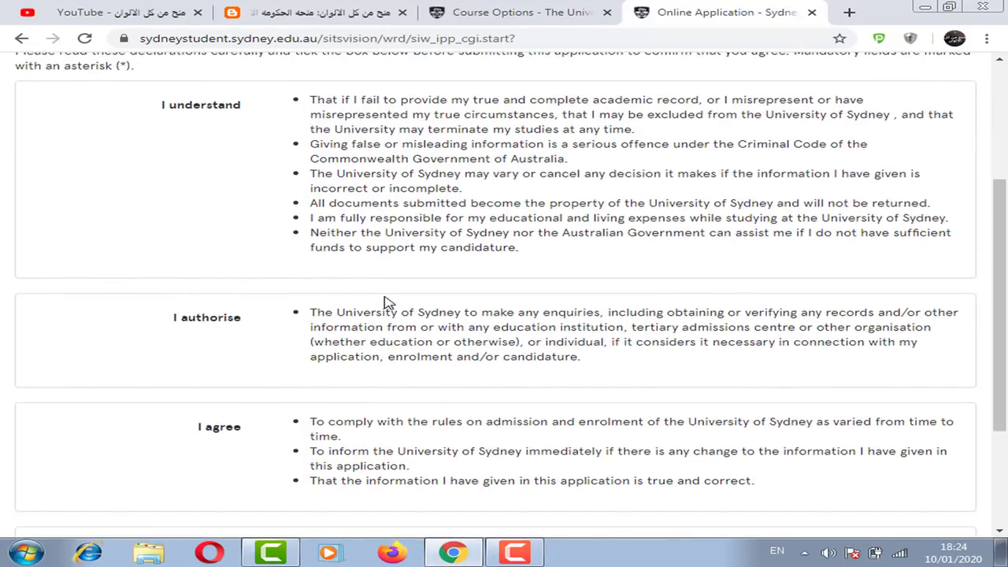
pyautogui.scroll(3, 394, 288)
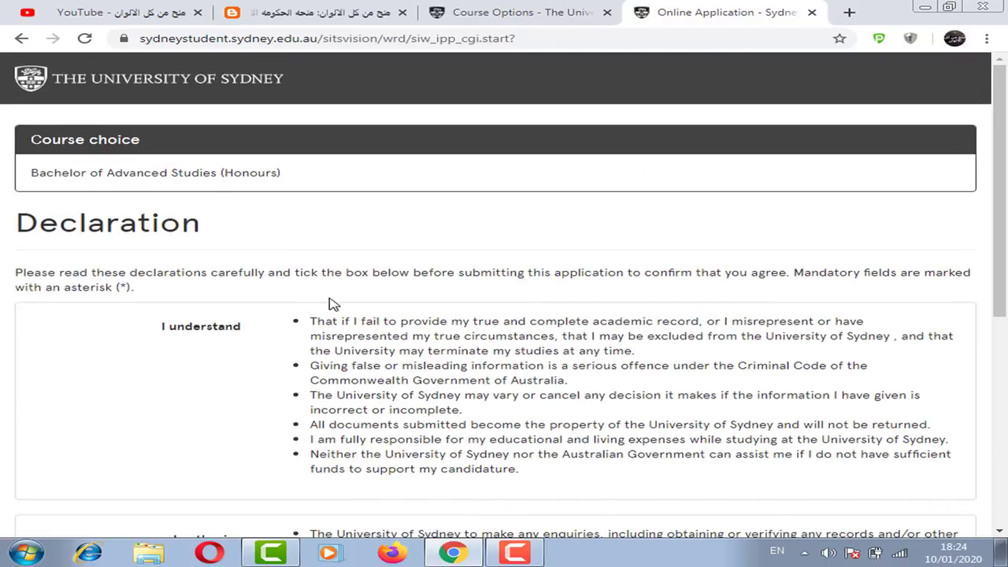
pyautogui.scroll(-5, 331, 304)
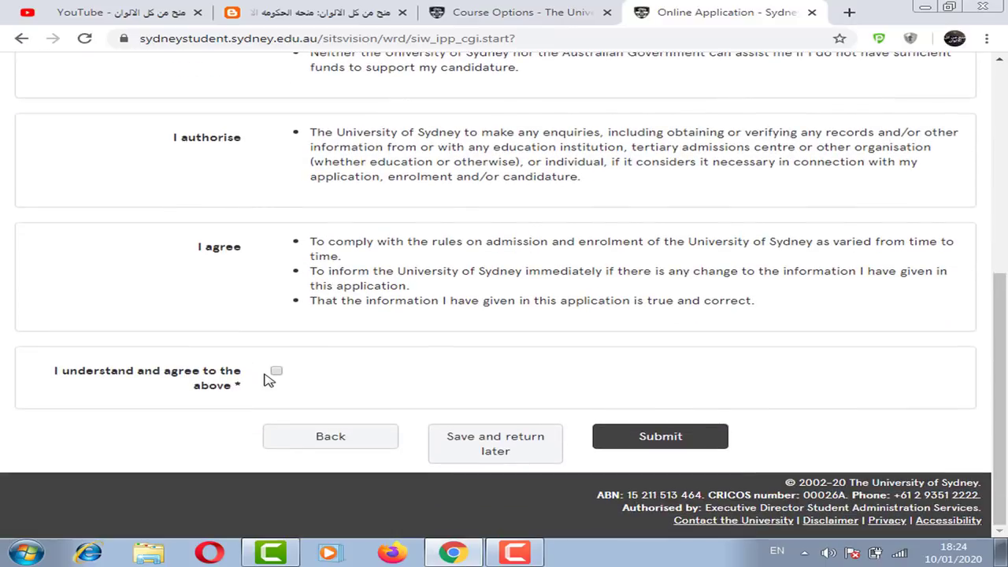
pyautogui.click(277, 371)
# Return to the scholarship blog post and open its Apply Now link in a new tab, bringing that page to the front.
pyautogui.click(477, 14)
pyautogui.click(687, 22)
pyautogui.click(182, 9)
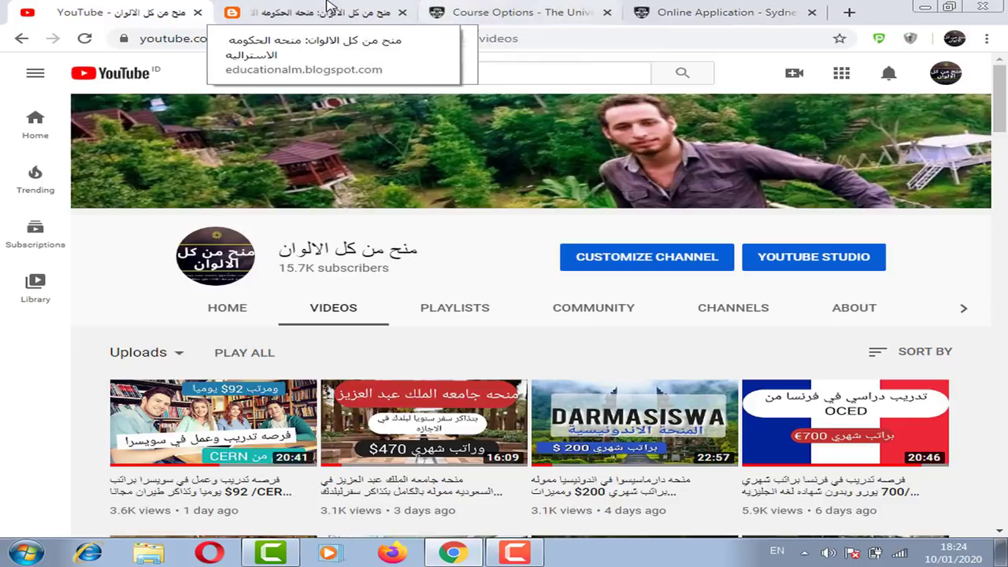
pyautogui.click(307, 12)
pyautogui.scroll(-8, 409, 201)
pyautogui.scroll(3, 416, 213)
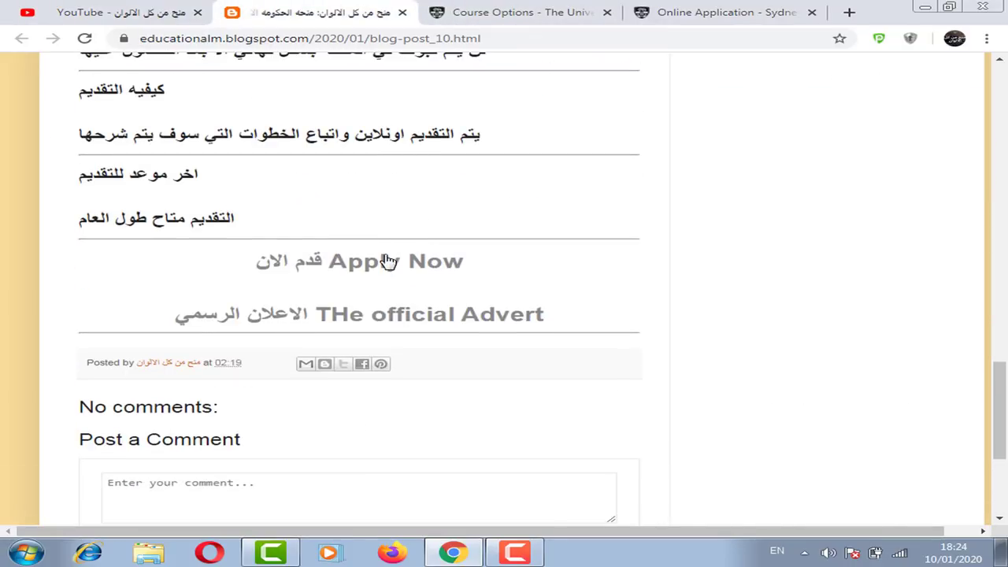
pyautogui.rightClick(386, 263)
pyautogui.click(445, 270)
pyautogui.click(429, 10)
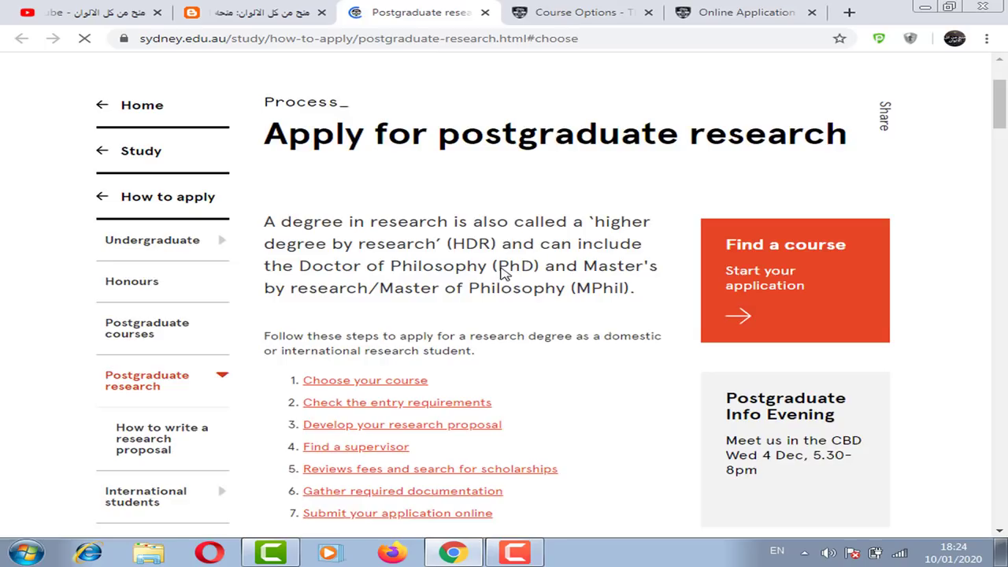
# Look over the postgraduate research application steps and go to the section on reviewing fees and searching for scholarships.
pyautogui.scroll(-1, 425, 291)
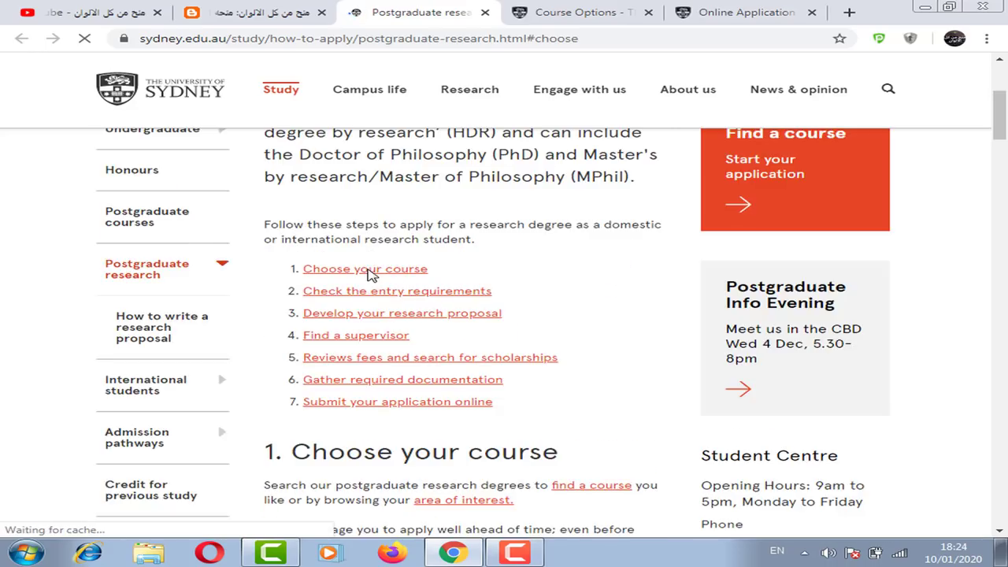
pyautogui.scroll(4, 394, 281)
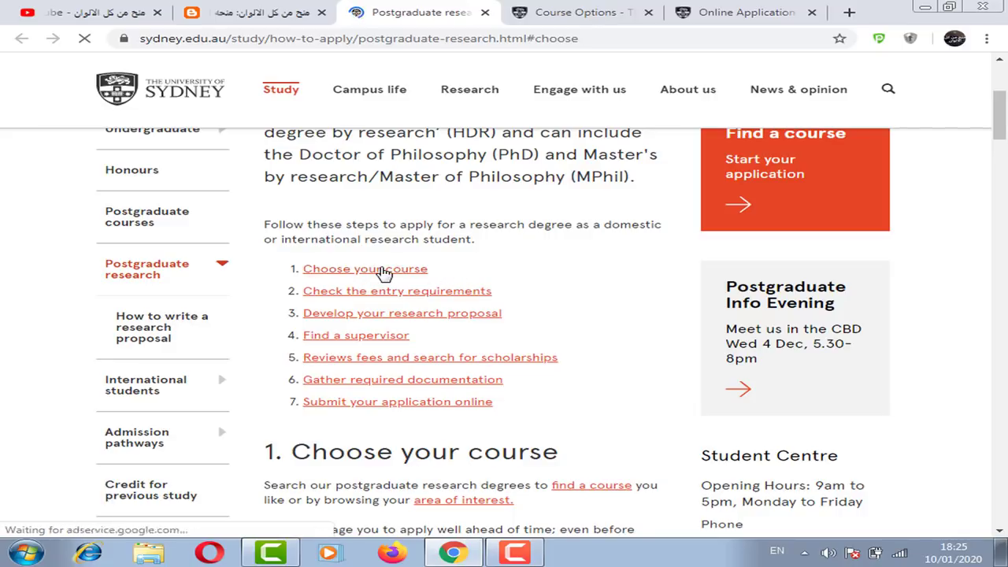
pyautogui.click(422, 269)
pyautogui.scroll(3, 525, 280)
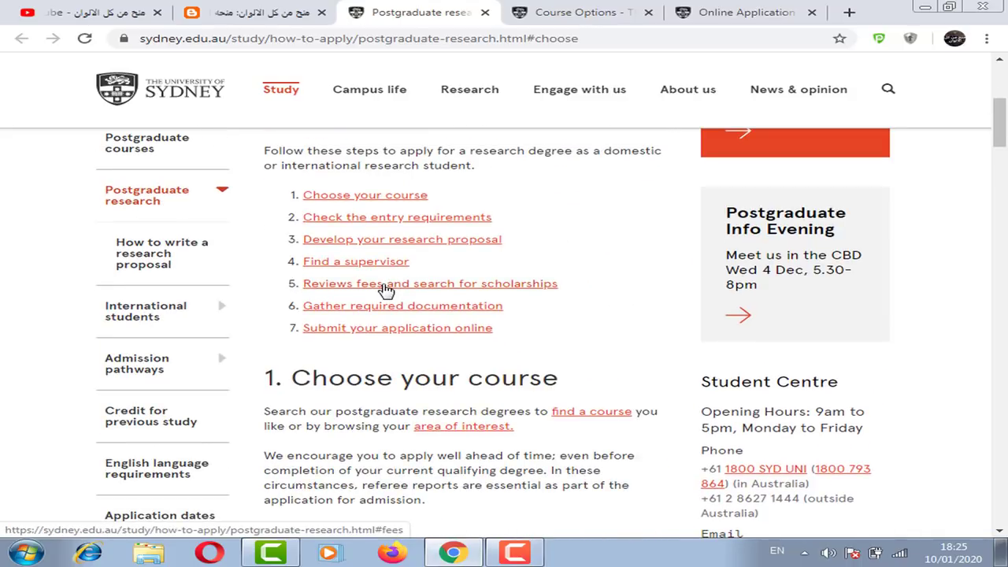
pyautogui.click(386, 286)
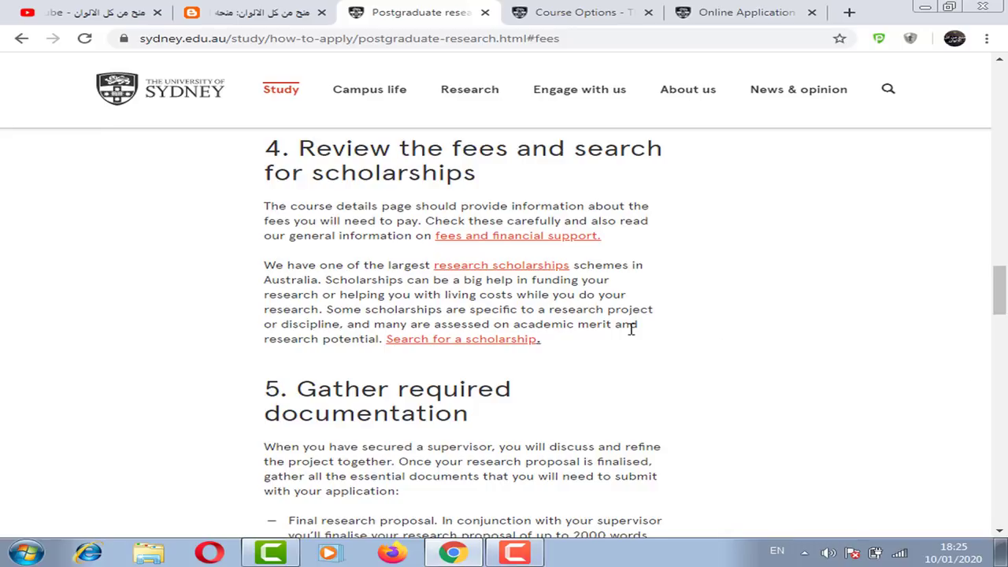
# Examine the required documentation down to the International students requirements, highlighting the non-refundable application processing fee.
pyautogui.scroll(-8, 631, 329)
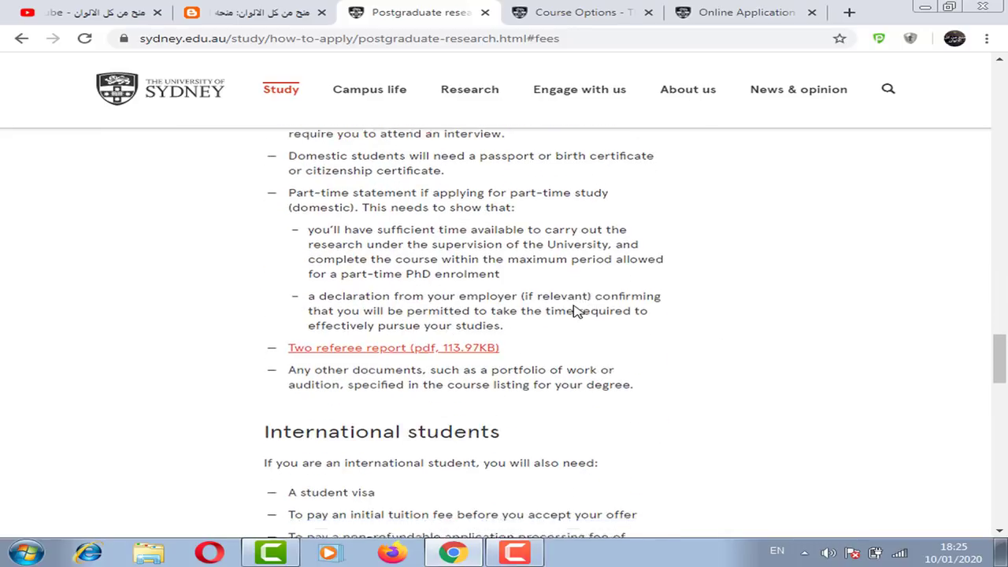
pyautogui.scroll(-3, 575, 311)
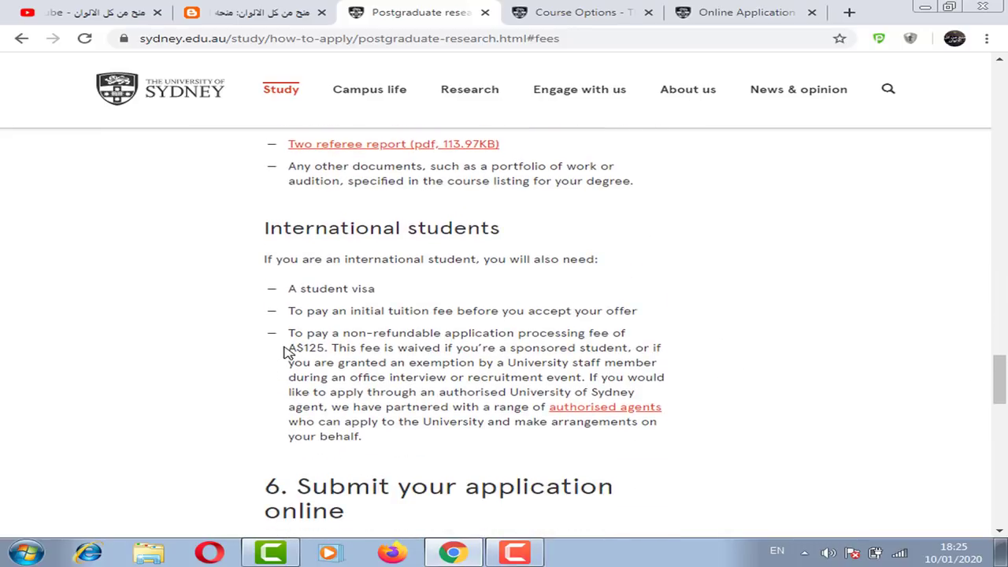
pyautogui.moveTo(290, 347); pyautogui.dragTo(325, 349)
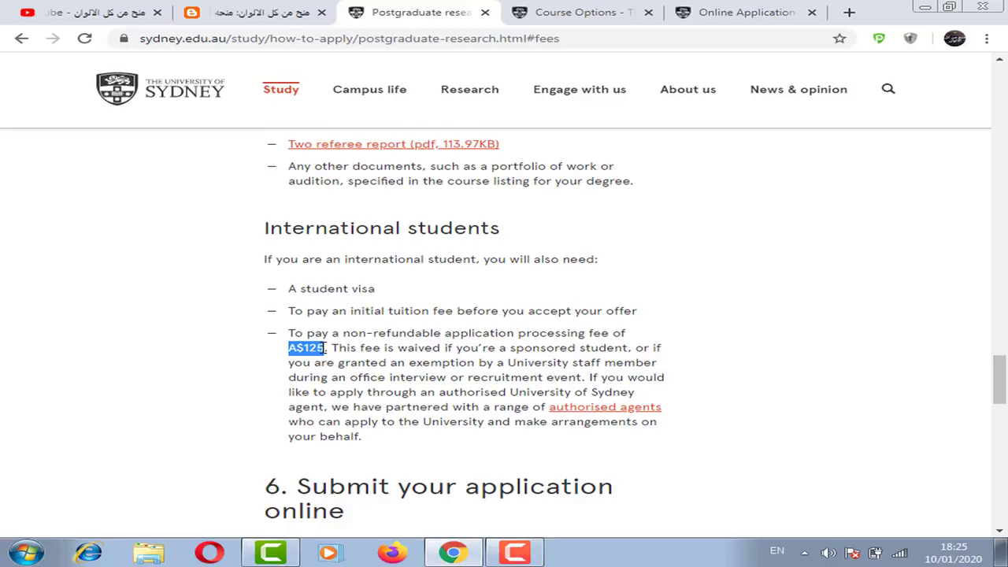
pyautogui.click(325, 347)
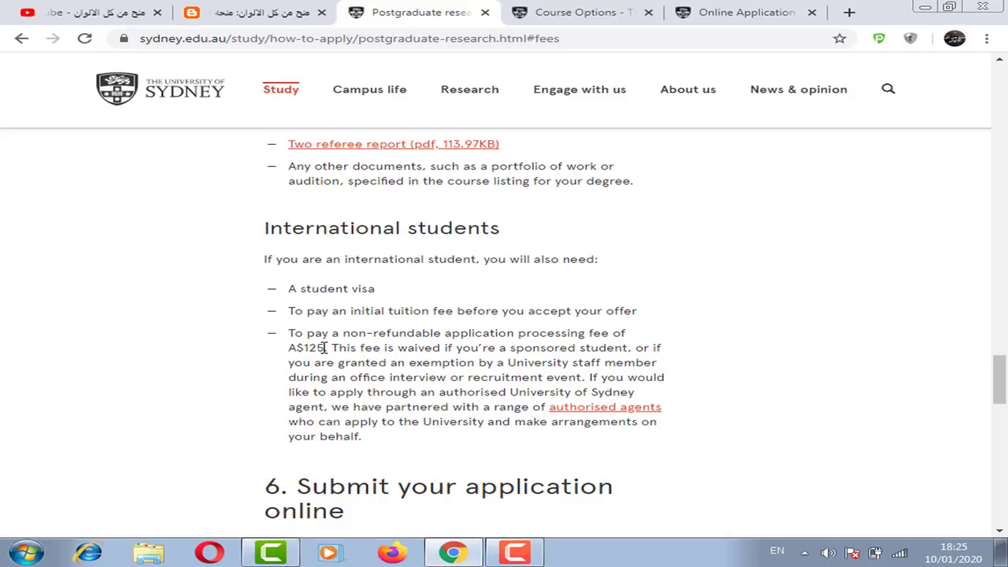